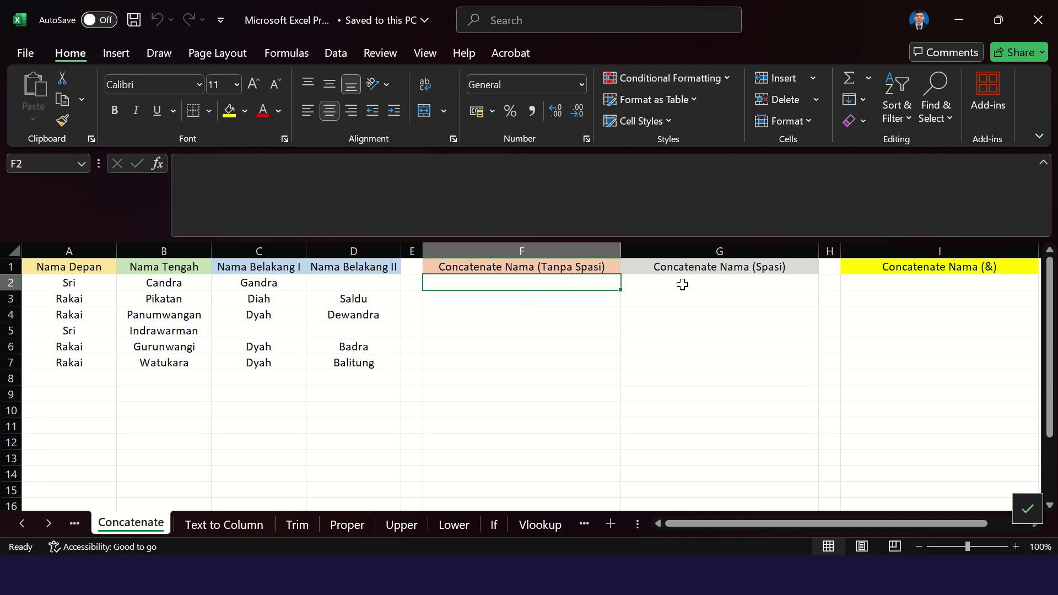
{"action": "type", "text": "\""}
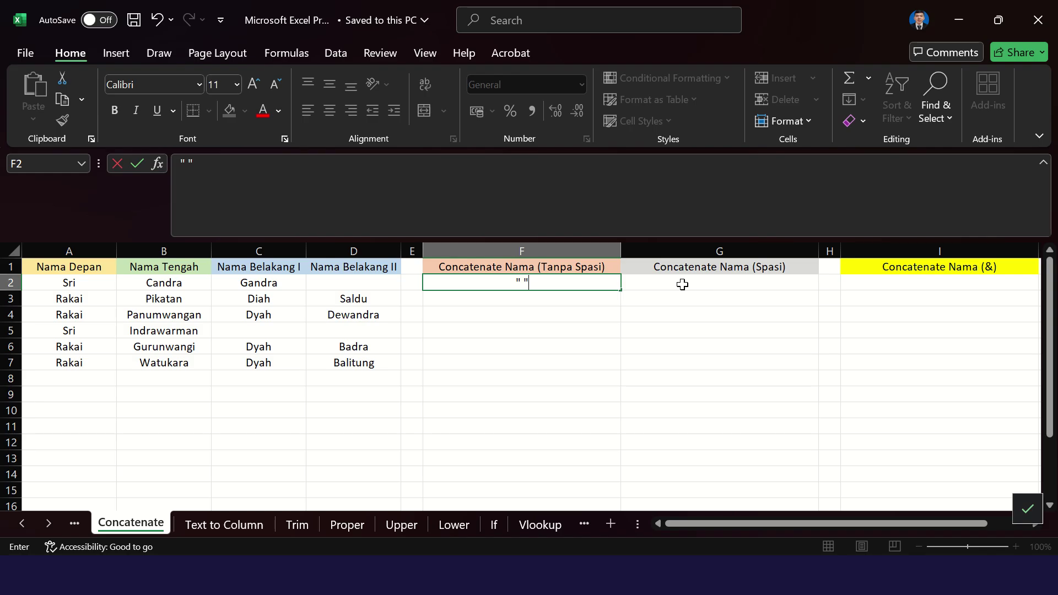
{"action": "left_click", "coordinate": [526, 282]}
{"action": "double_click", "coordinate": [523, 283]}
{"action": "left_click_drag", "start_coordinate": [560, 283], "coordinate": [505, 283]}
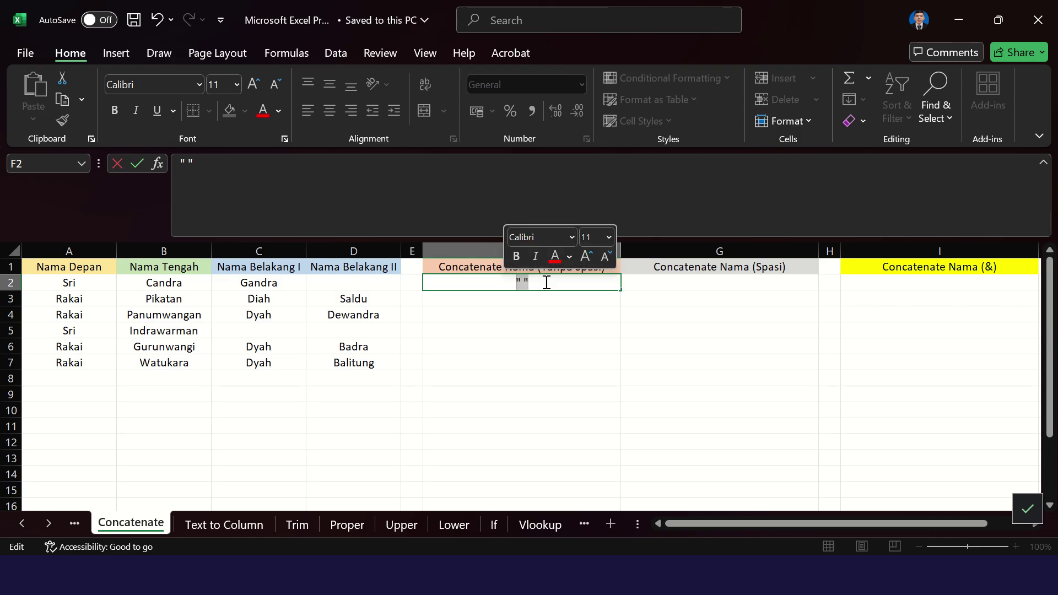
{"action": "left_click", "coordinate": [545, 282]}
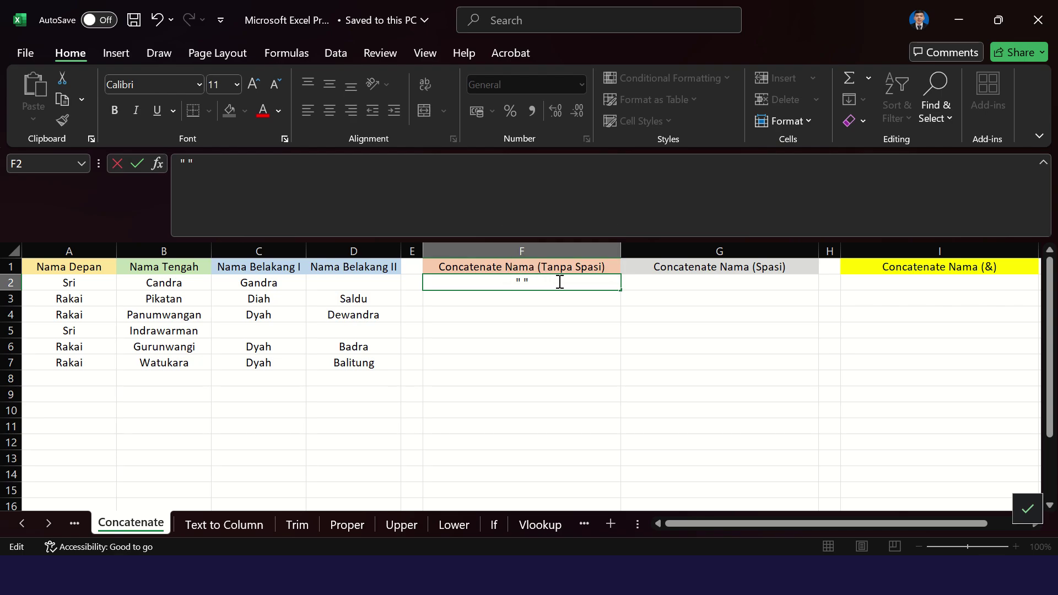
{"action": "key", "text": "BackSpace"}
{"action": "left_click", "coordinate": [518, 375]}
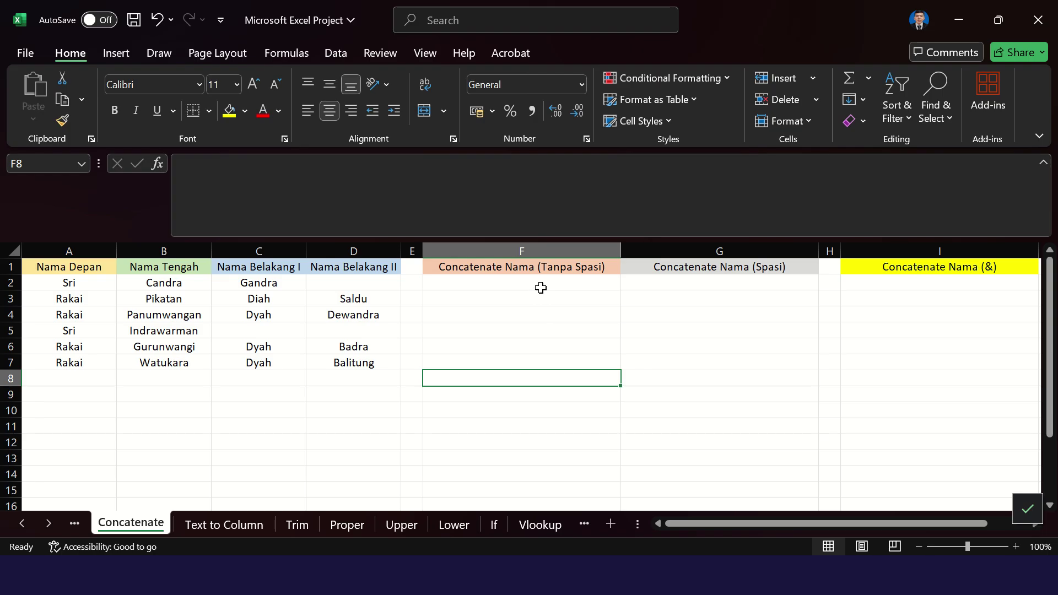
- Start a CONCATENATE formula in F2 with A2 as its first text argument
{"action": "left_click", "coordinate": [541, 287]}
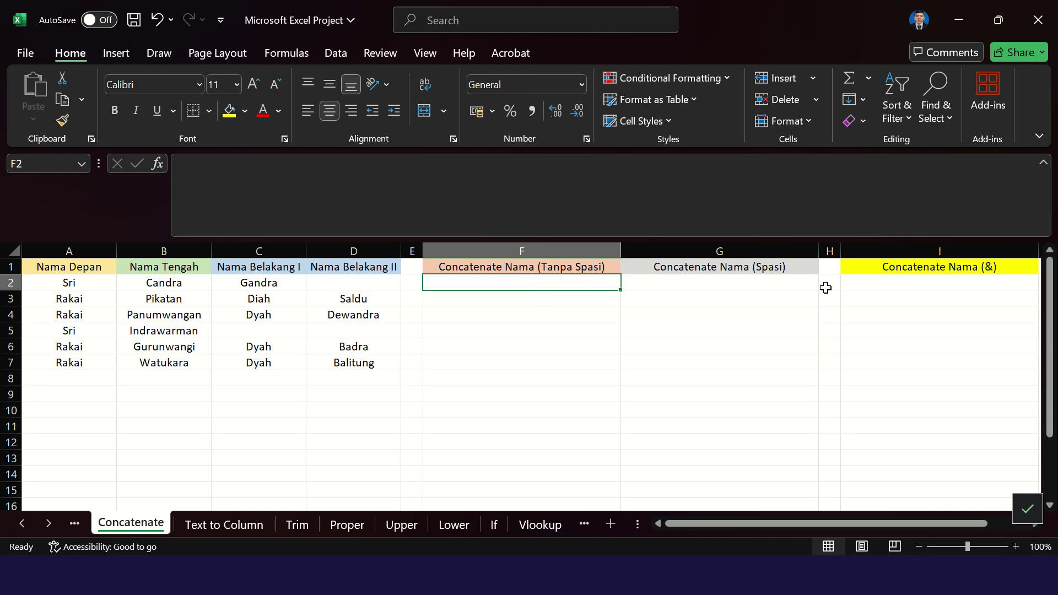
{"action": "type", "text": "=c"}
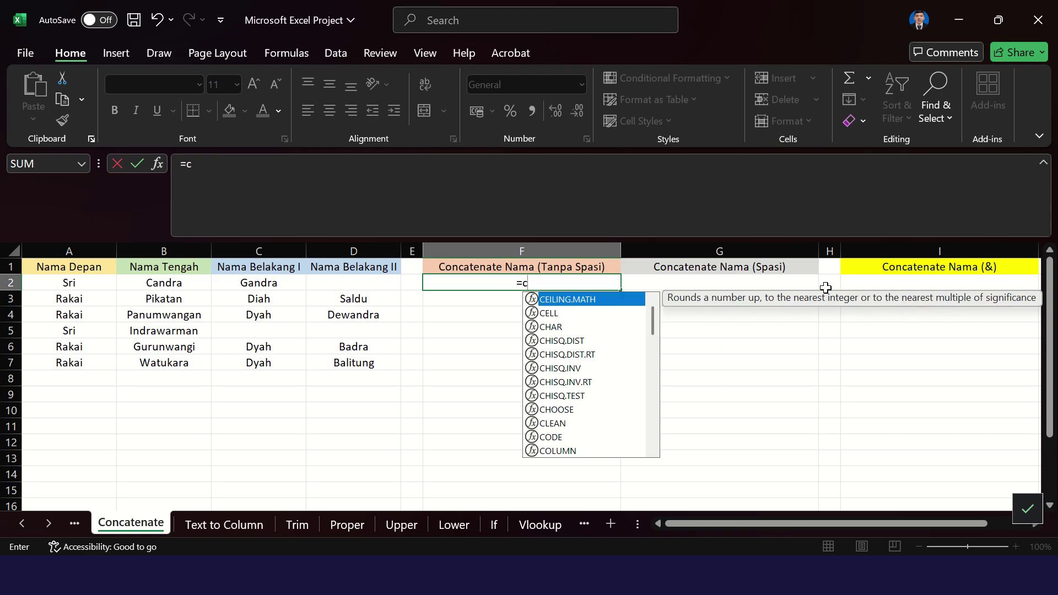
{"action": "type", "text": "oncat"}
{"action": "double_click", "coordinate": [572, 312]}
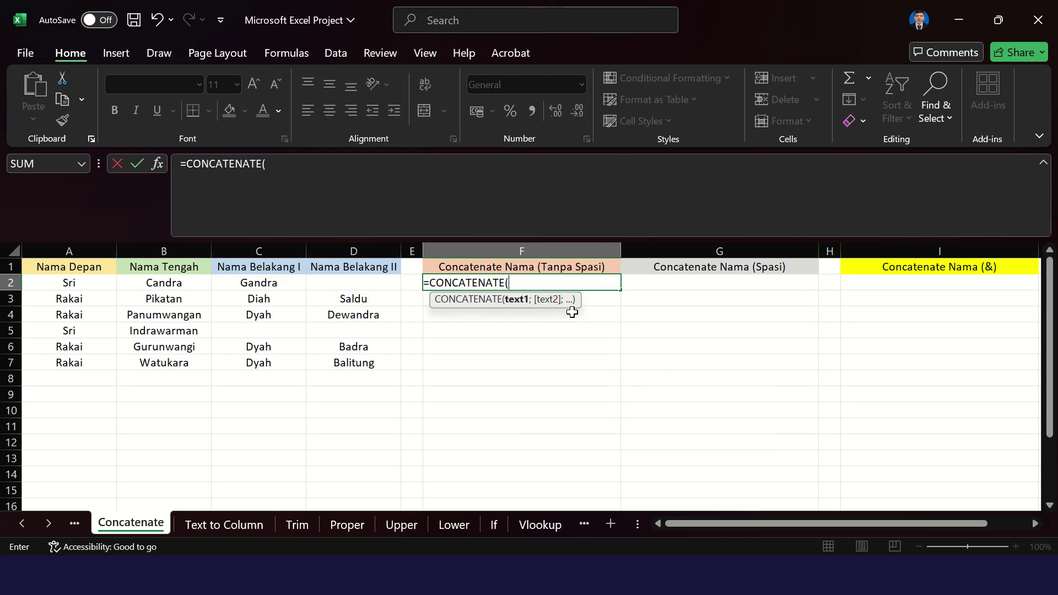
{"action": "left_click", "coordinate": [91, 283]}
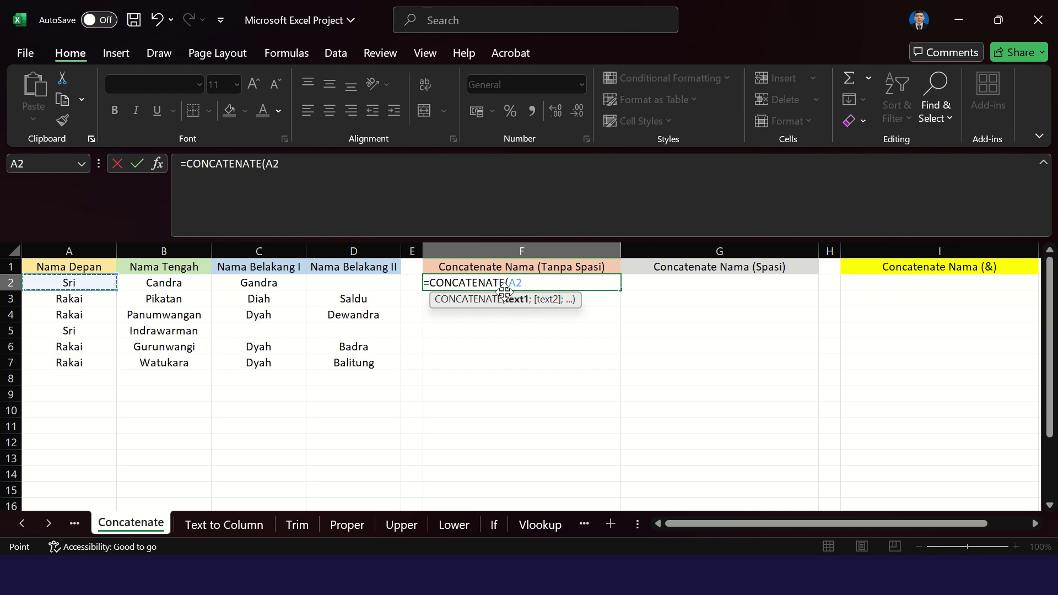
{"action": "type", "text": ";"}
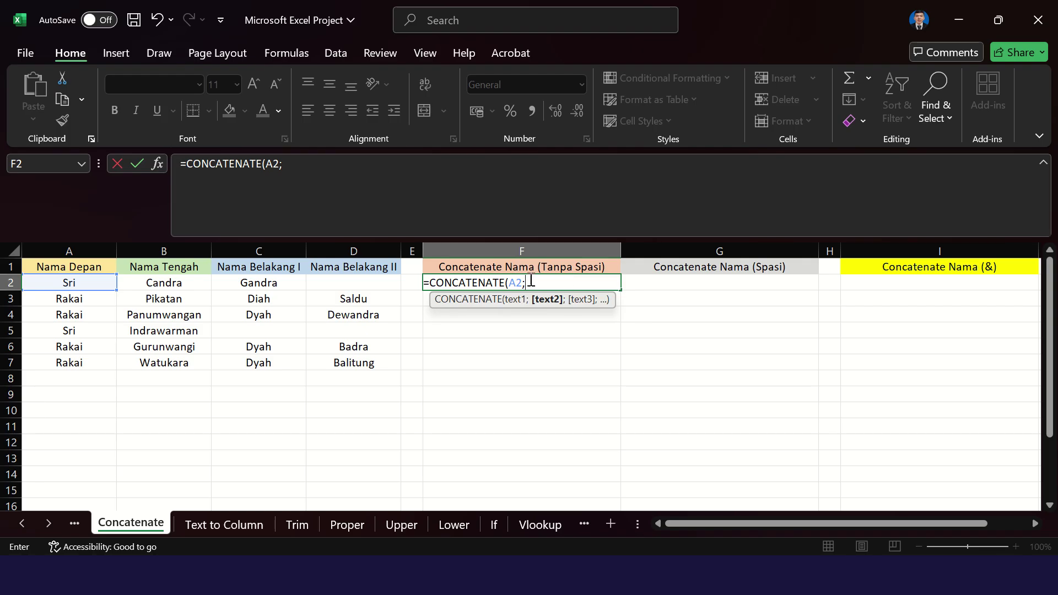
- Add B2 as the second text argument of the F2 formula, followed by a semicolon separator
{"action": "left_click", "coordinate": [180, 284]}
{"action": "key", "text": "F8"}
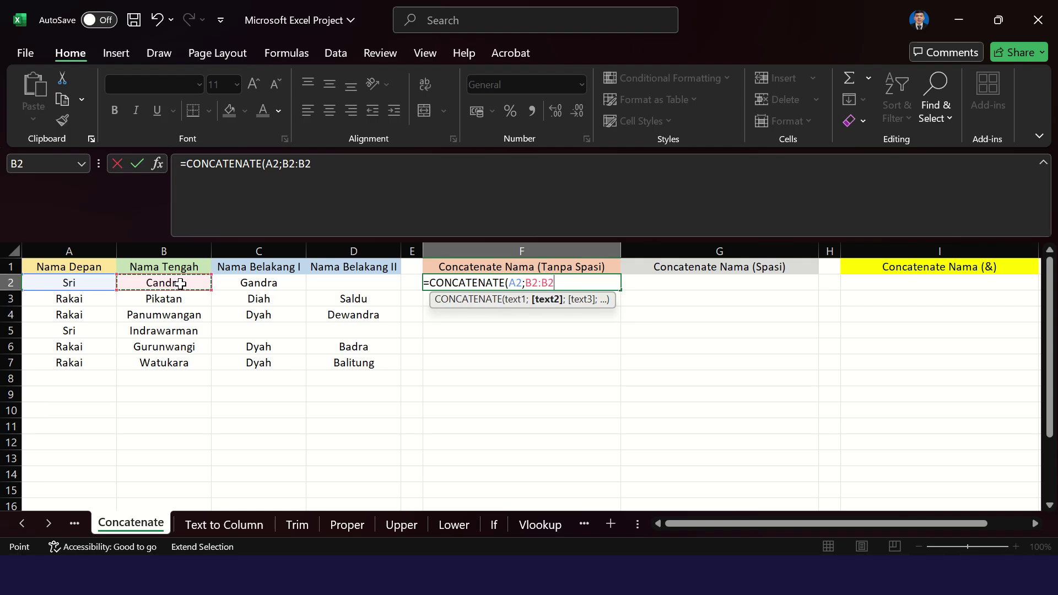
{"action": "left_click", "coordinate": [259, 284]}
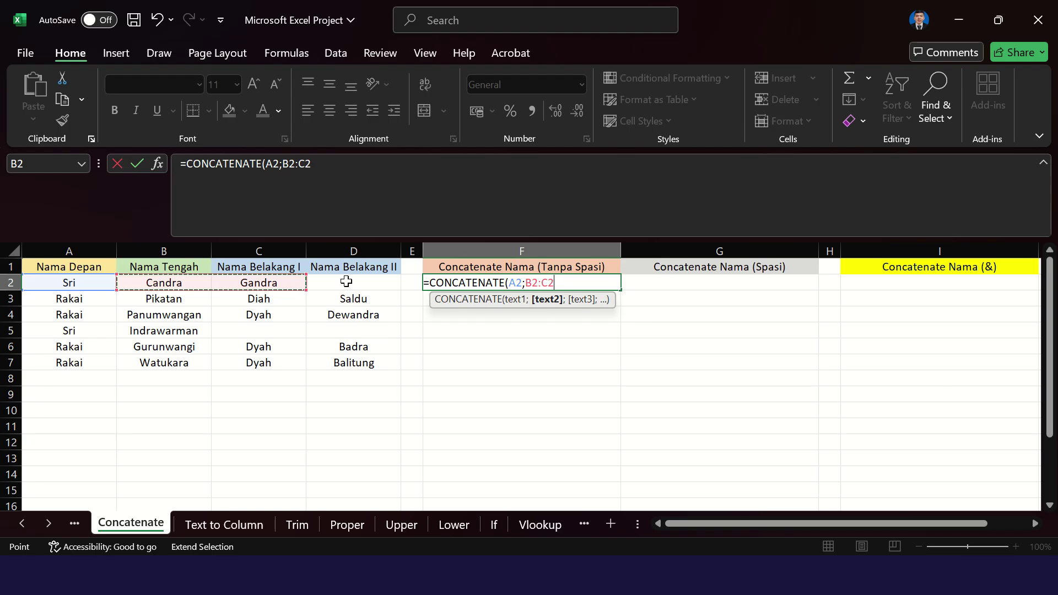
{"action": "key", "text": "BackSpace"}
{"action": "key", "text": "BackSpace"}
{"action": "key", "text": "BackSpace"}
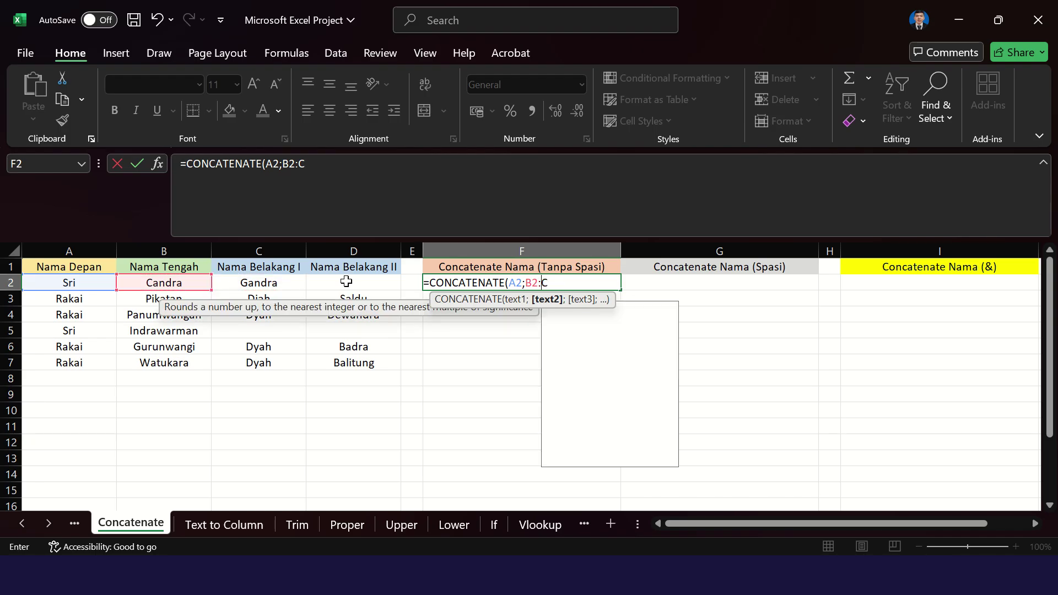
{"action": "type", "text": ";"}
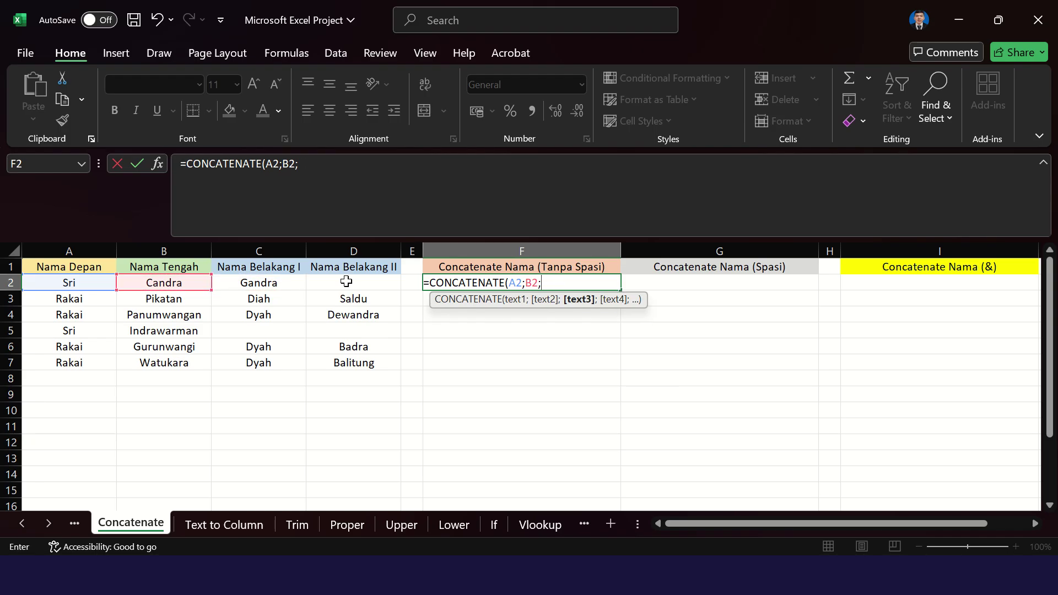
- Add C2 and D2 as the last arguments and complete F2 as =CONCATENATE(A2;B2;C2;D2)
{"action": "left_click", "coordinate": [276, 283]}
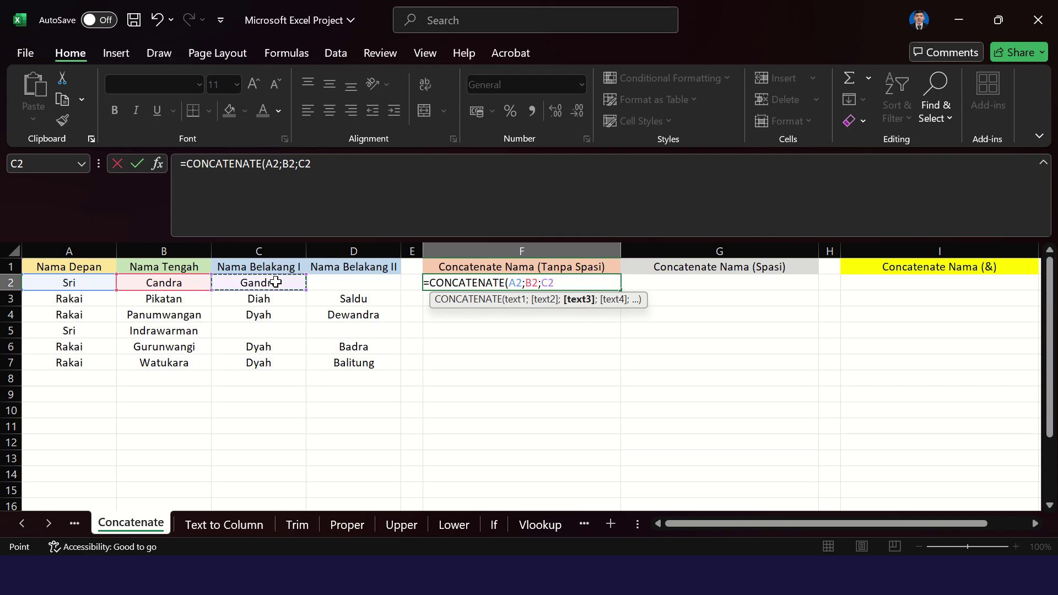
{"action": "type", "text": ";"}
{"action": "left_click", "coordinate": [369, 282]}
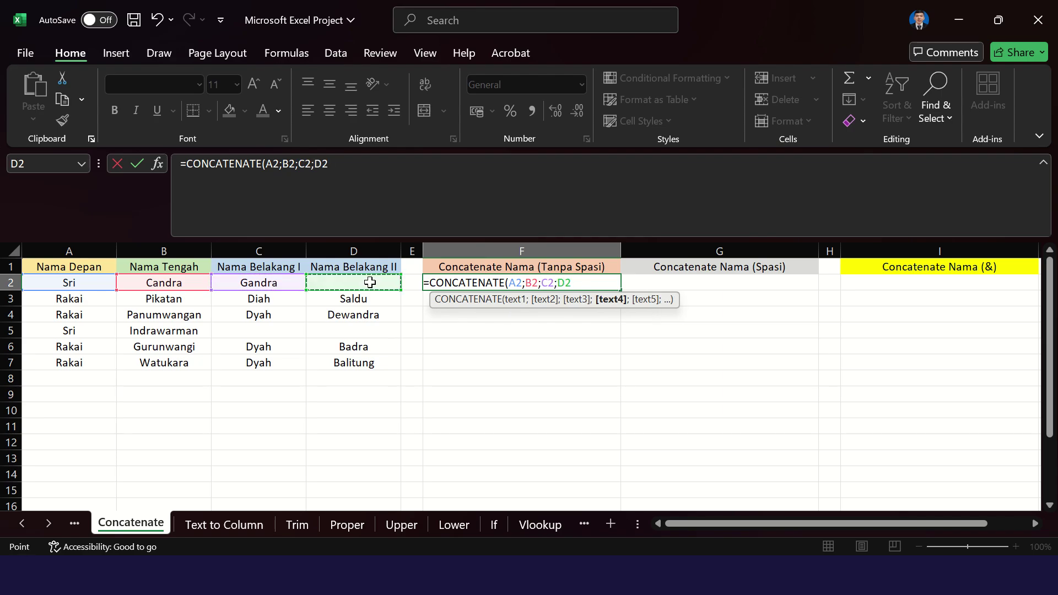
{"action": "type", "text": ")"}
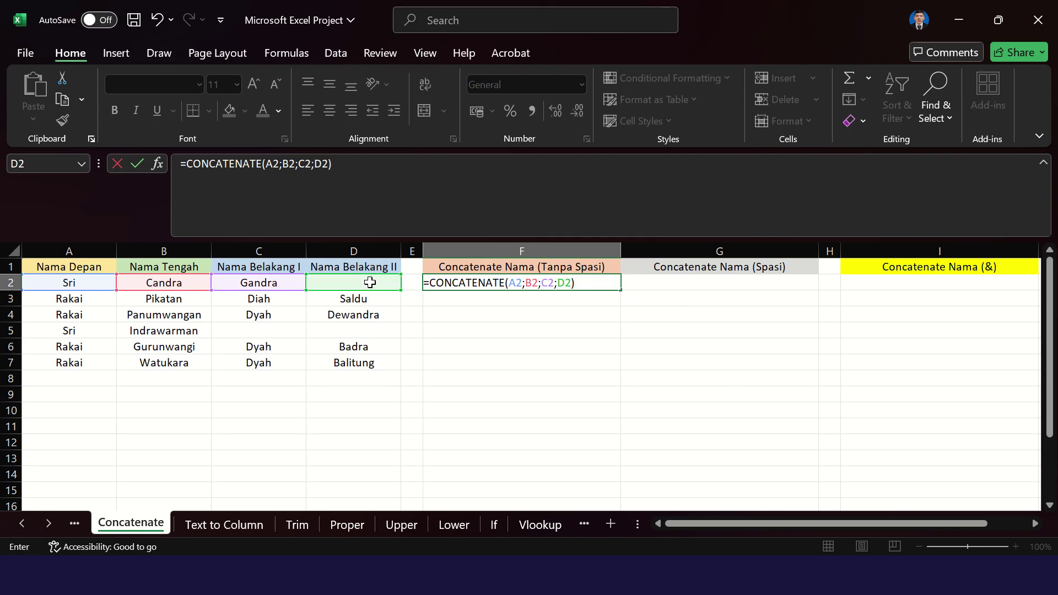
{"action": "key", "text": "Return"}
- Fill the F2 formula down to F7 to join the names in every row without spaces
{"action": "left_click", "coordinate": [533, 284]}
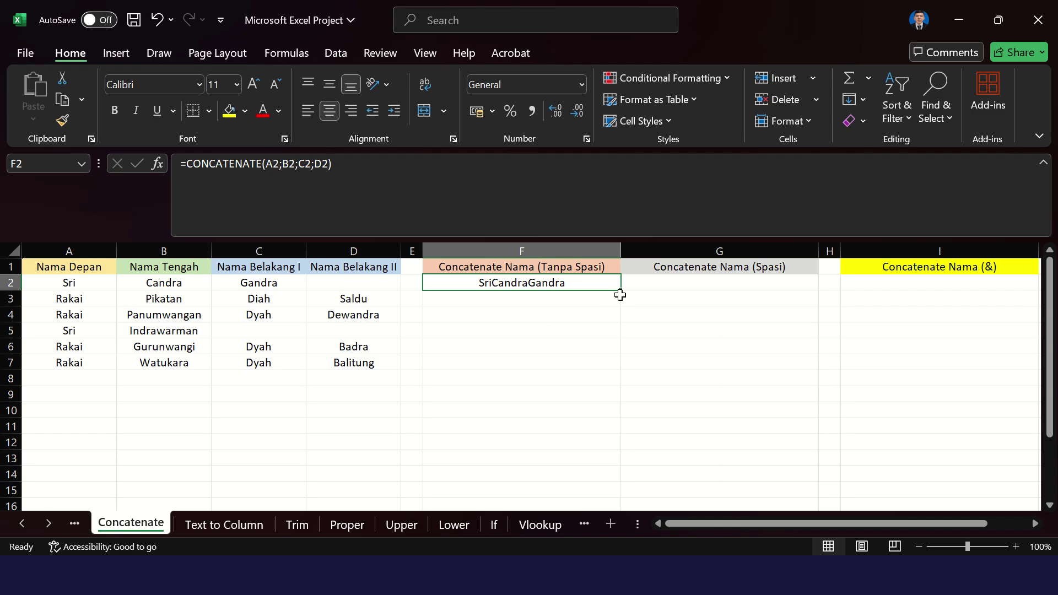
{"action": "left_click_drag", "start_coordinate": [622, 291], "coordinate": [619, 365]}
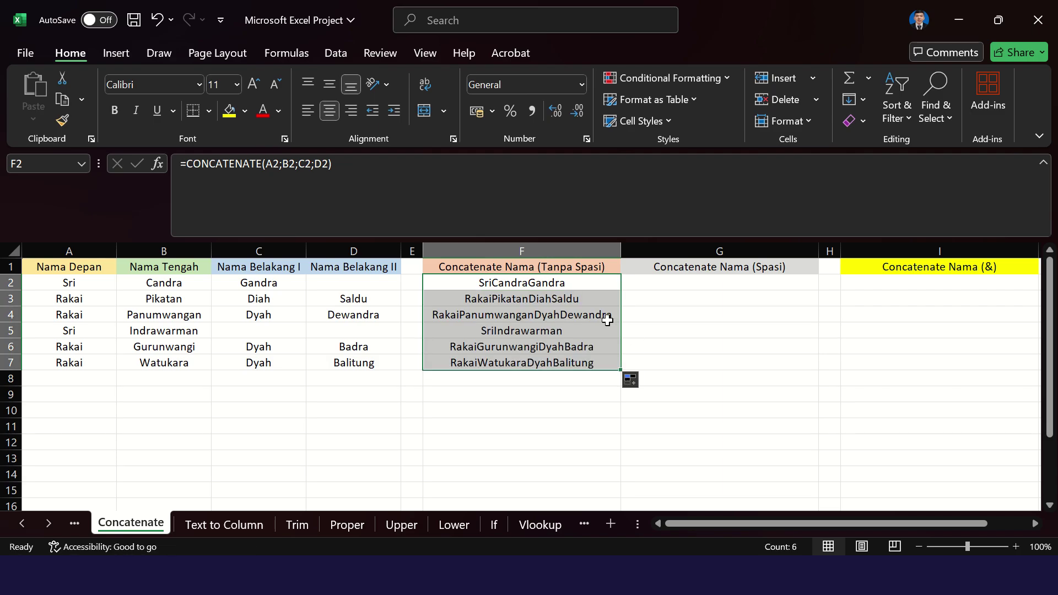
{"action": "left_click", "coordinate": [686, 336]}
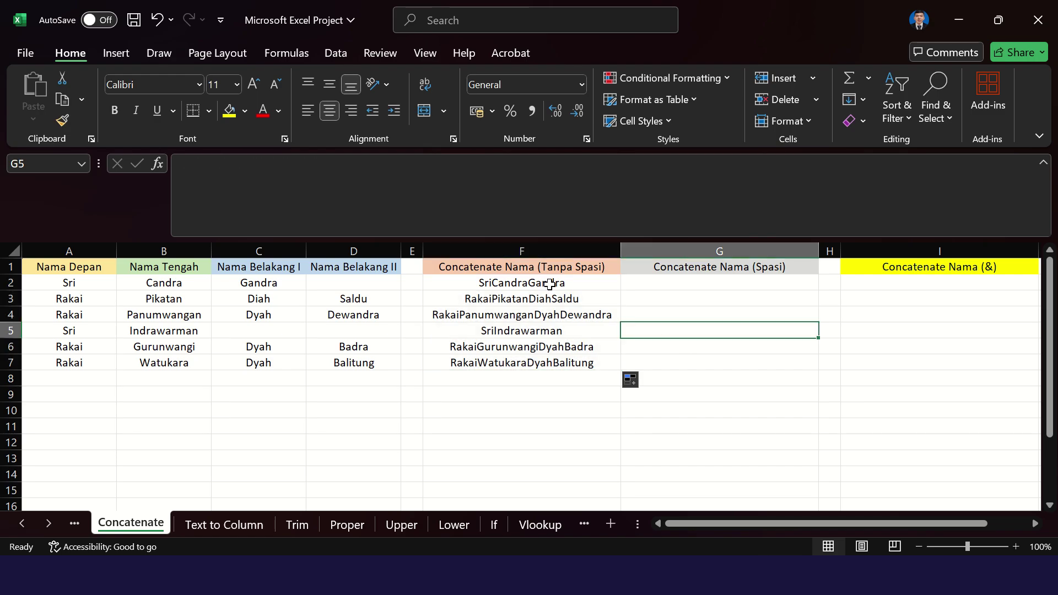
{"action": "left_click", "coordinate": [497, 285]}
{"action": "left_click_drag", "start_coordinate": [498, 302], "coordinate": [536, 365]}
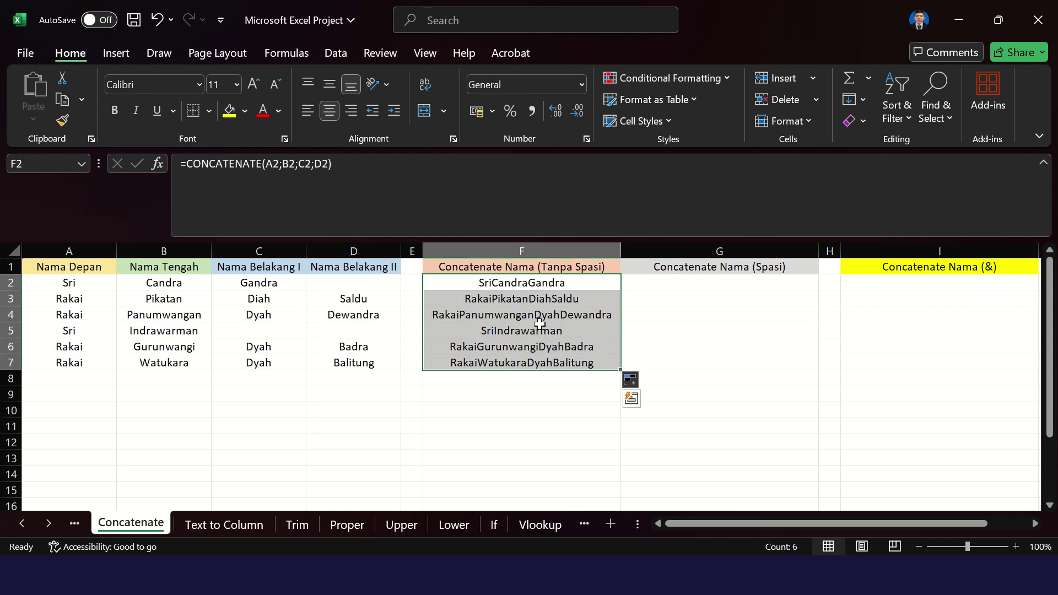
- Copy the formula text from F2 into G2 with its cell references unchanged
{"action": "left_click", "coordinate": [552, 286]}
{"action": "left_click", "coordinate": [350, 160]}
{"action": "left_click_drag", "start_coordinate": [349, 160], "coordinate": [107, 163]}
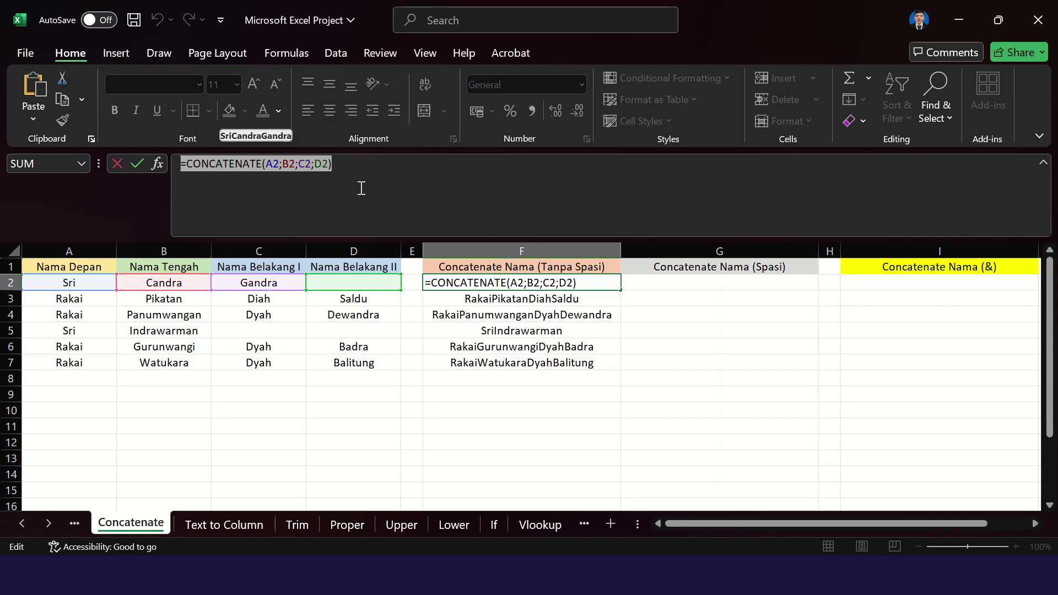
{"action": "key", "text": "Return"}
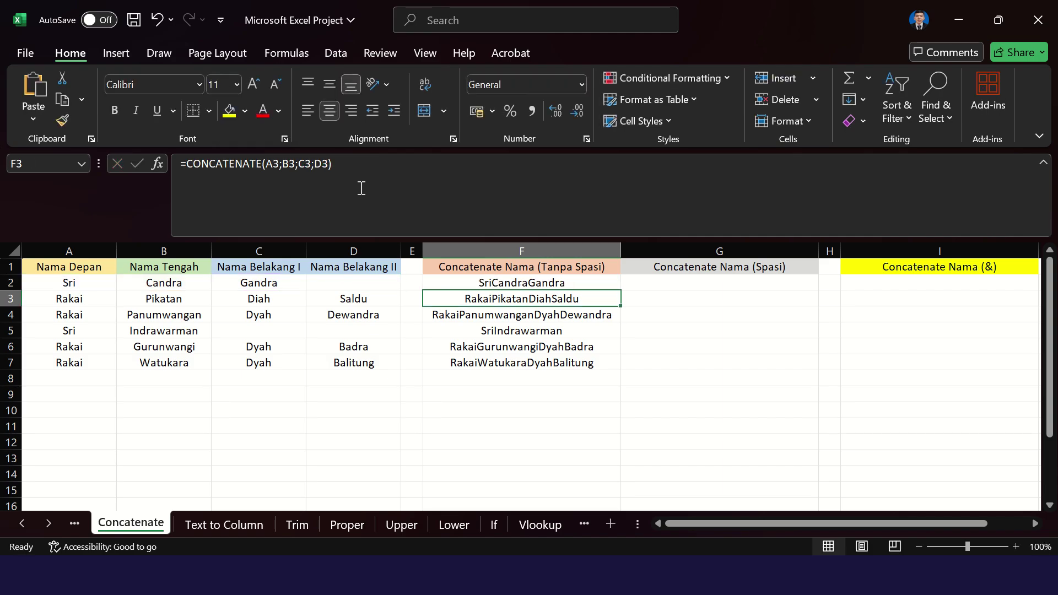
{"action": "left_click", "coordinate": [764, 284]}
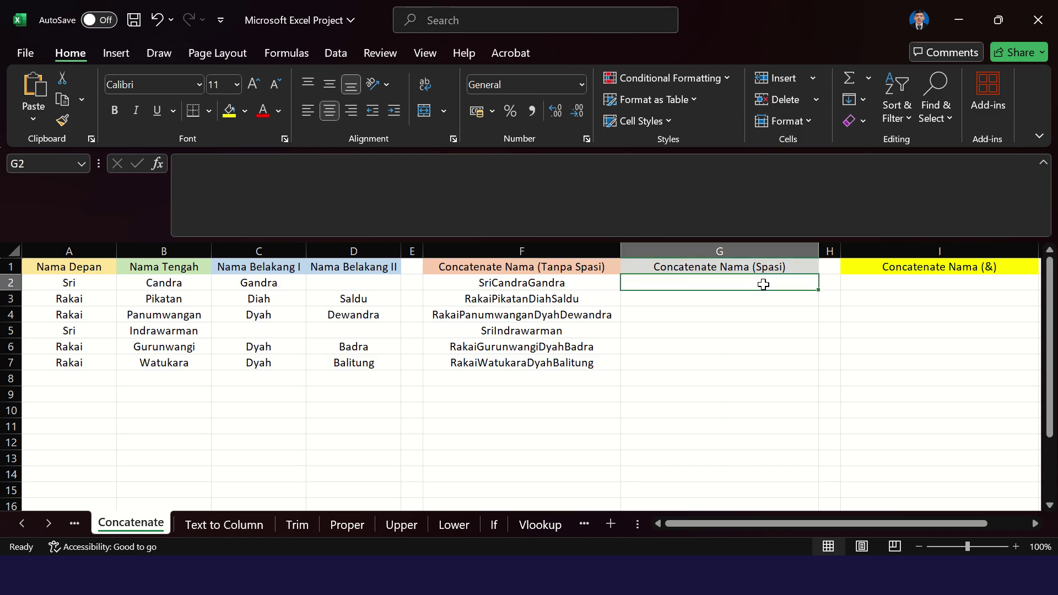
{"action": "left_click", "coordinate": [652, 218]}
{"action": "key", "text": "ctrl+v"}
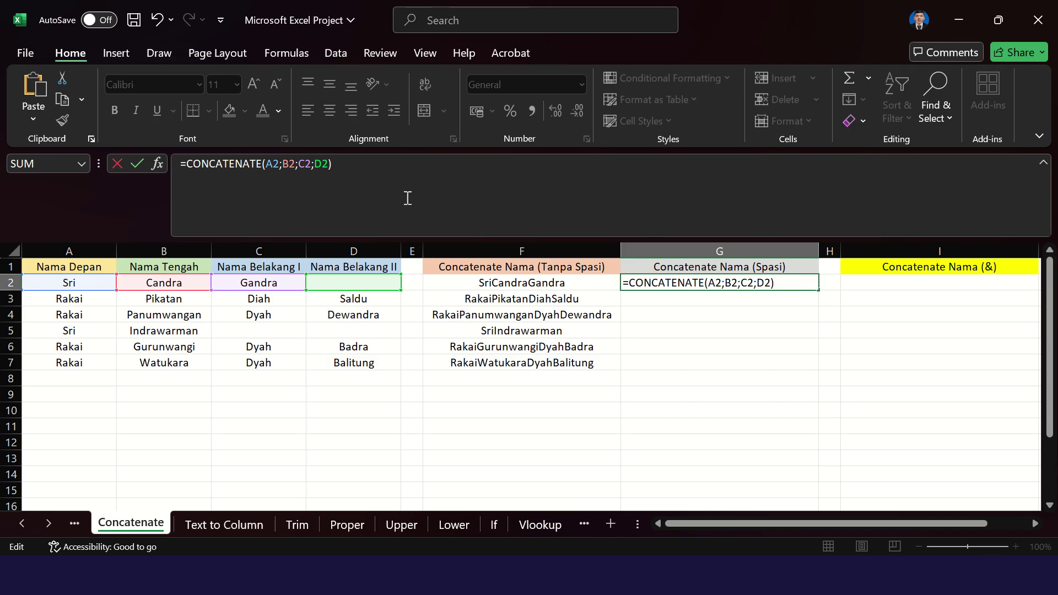
- Insert " " arguments between the references so G2 reads =CONCATENATE(A2;" ";B2;" ";C2;" ";D2)
{"action": "left_click", "coordinate": [312, 163]}
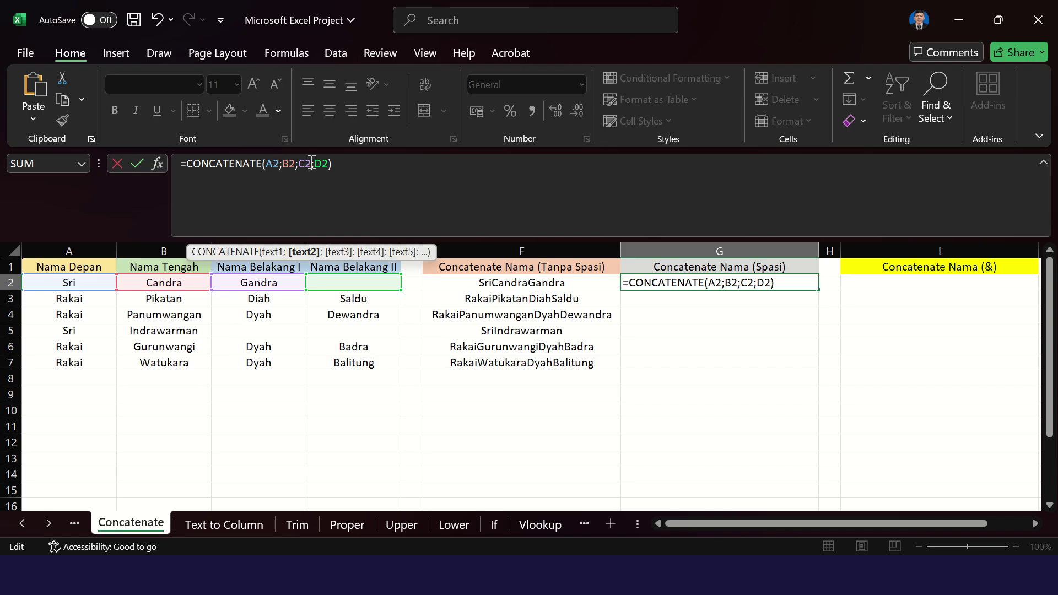
{"action": "type", "text": "\" \";"}
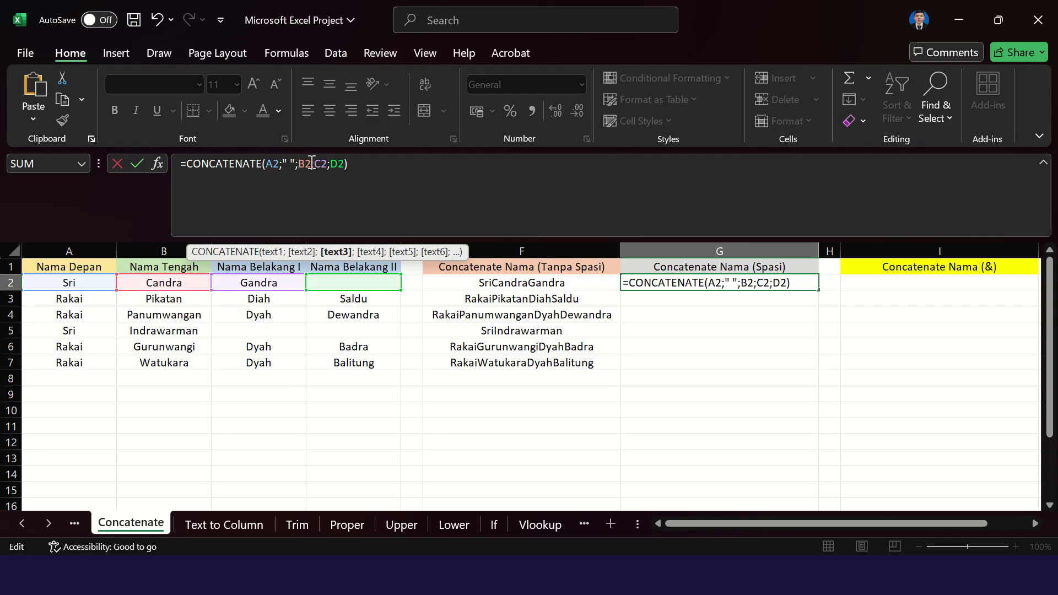
{"action": "key", "text": "Right"}
{"action": "type", "text": "\" \""}
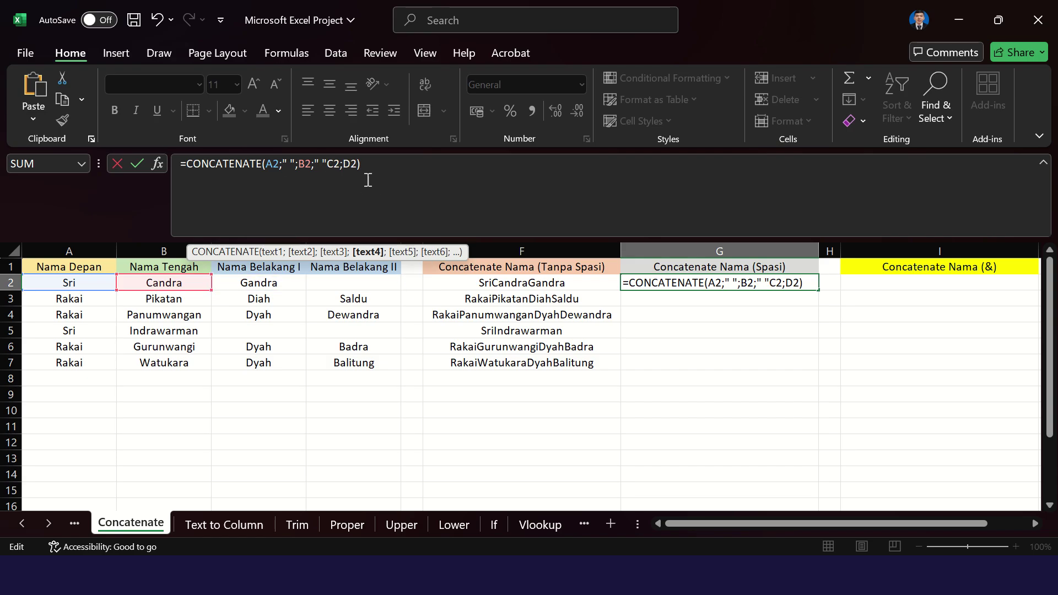
{"action": "type", "text": ";"}
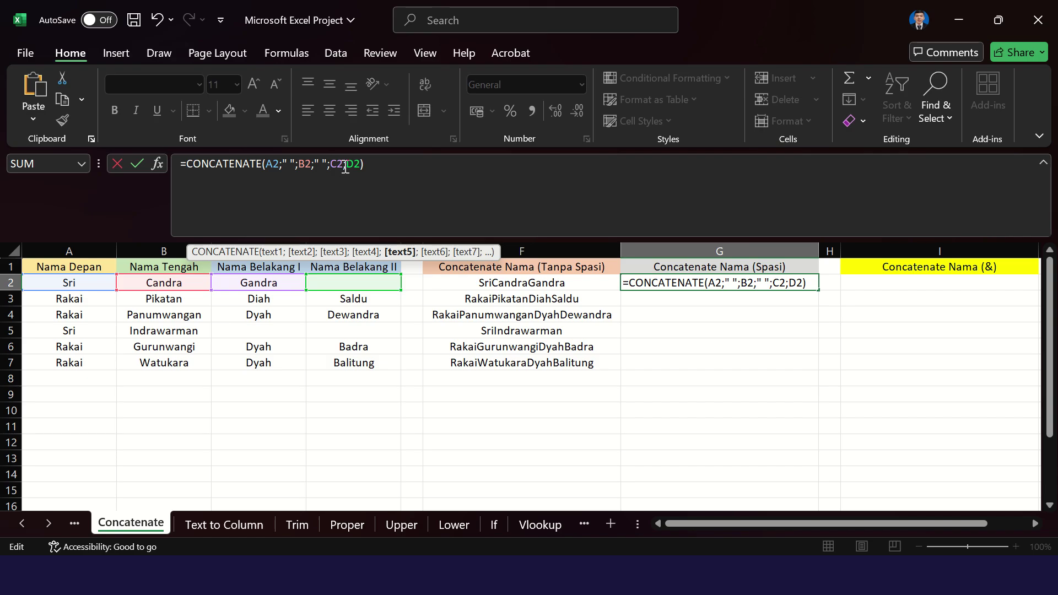
{"action": "left_click", "coordinate": [348, 166]}
{"action": "type", "text": "\" \""}
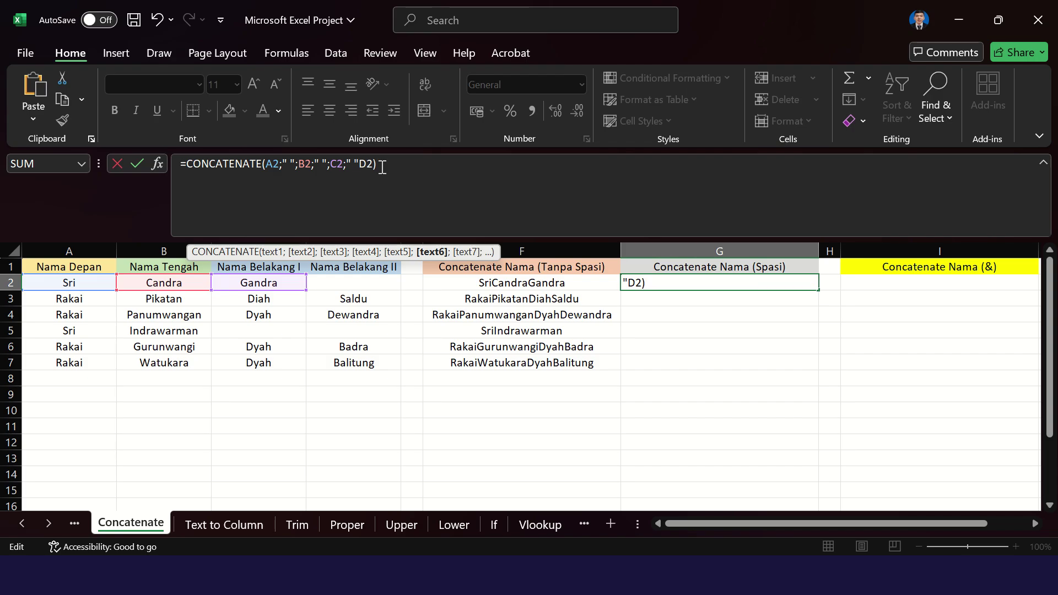
{"action": "type", "text": ";"}
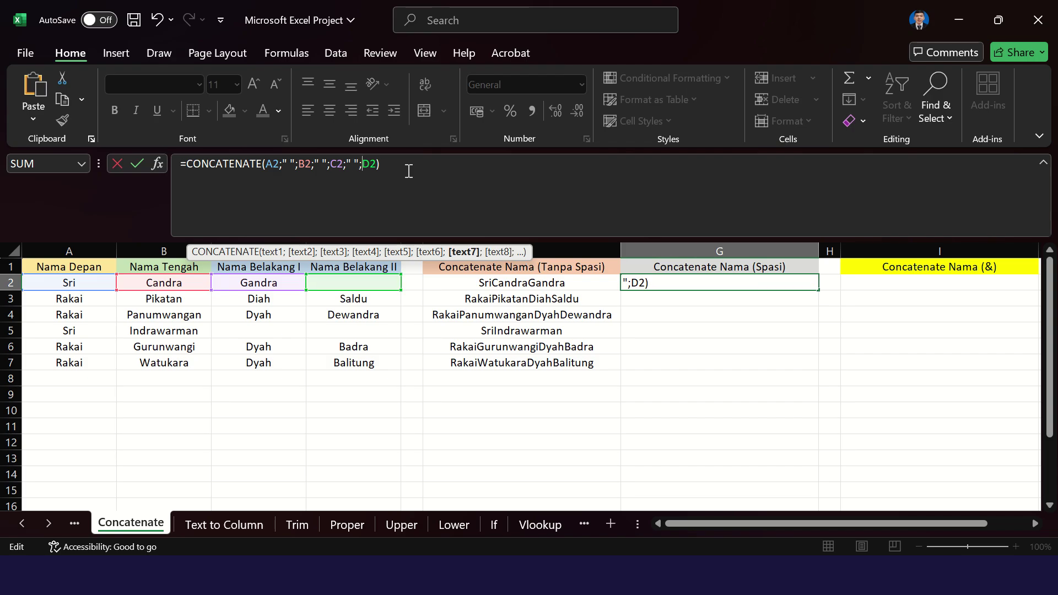
{"action": "left_click", "coordinate": [409, 171]}
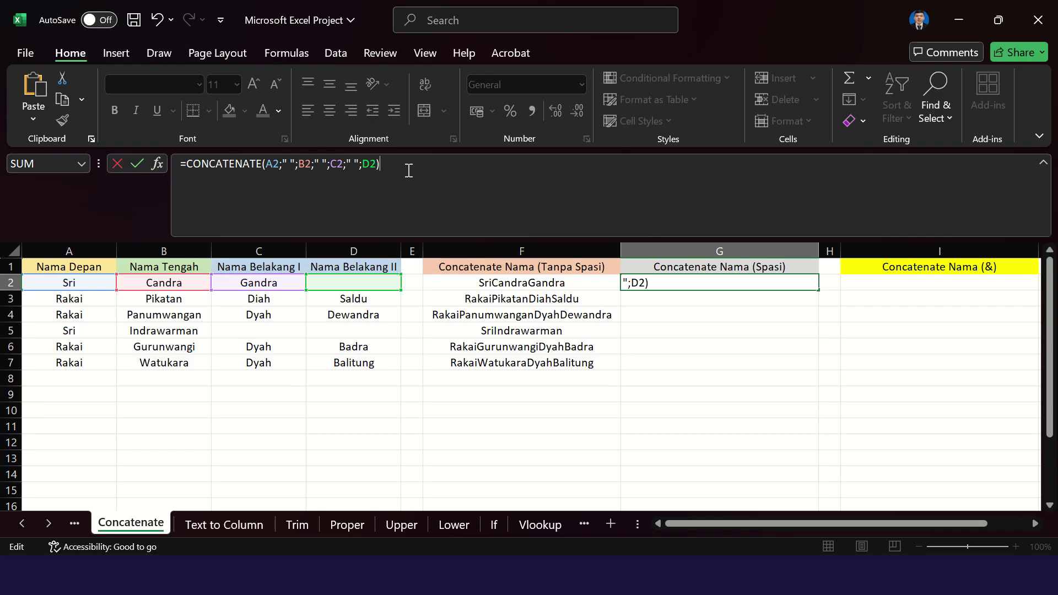
{"action": "key", "text": "Return"}
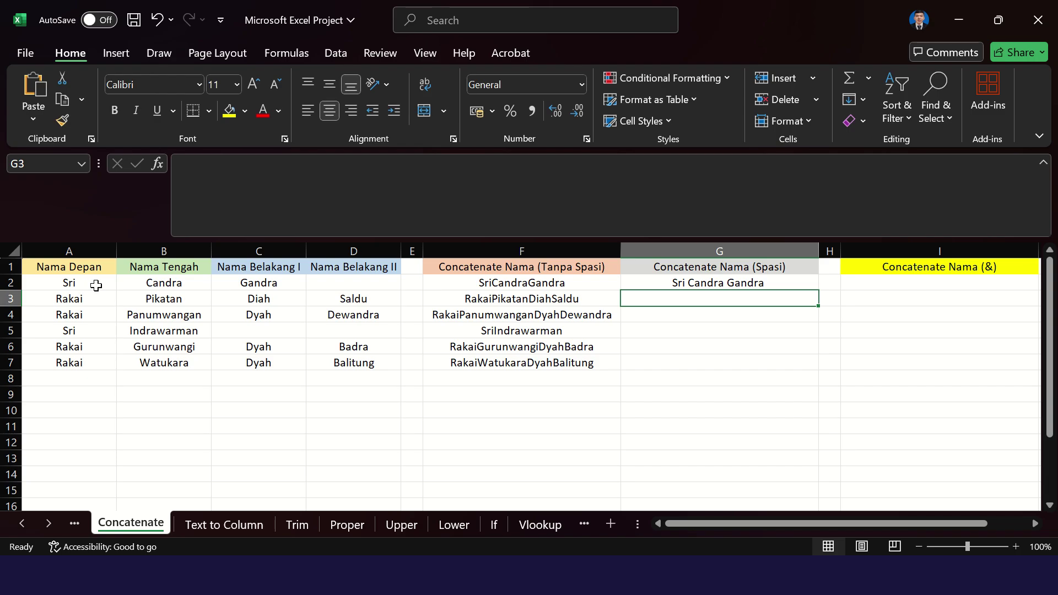
- Fill the G2 formula down to G7 to join the names in every row with spaces
{"action": "left_click", "coordinate": [742, 281]}
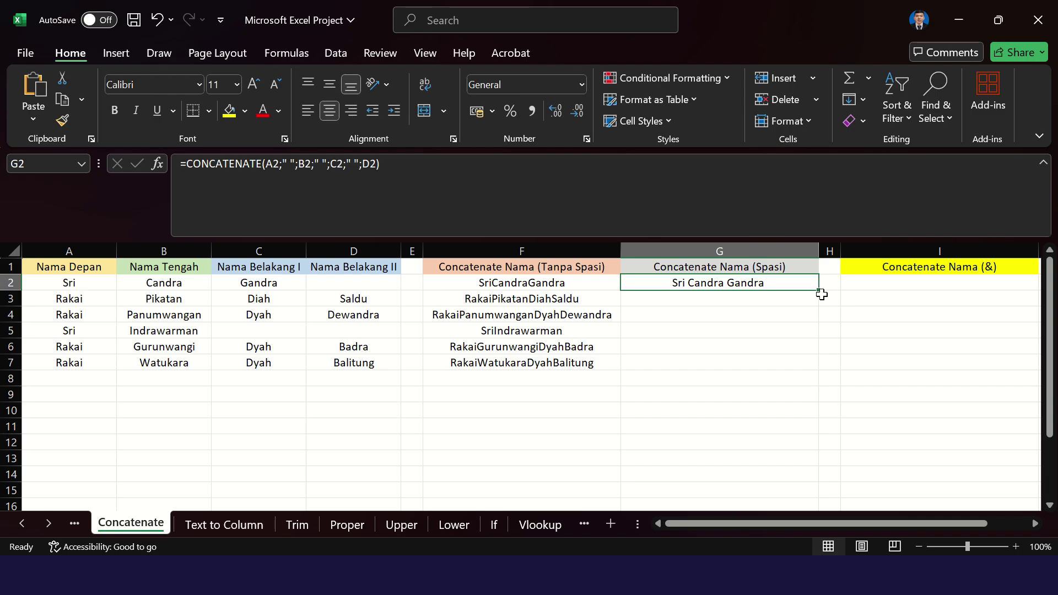
{"action": "left_click_drag", "start_coordinate": [819, 291], "coordinate": [821, 366]}
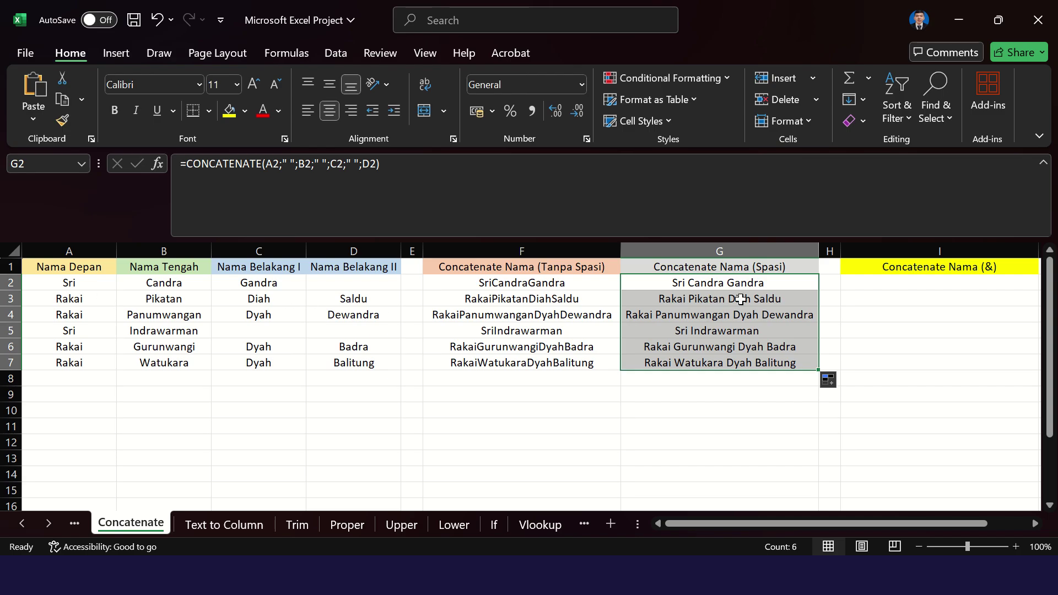
{"action": "left_click", "coordinate": [770, 299]}
{"action": "left_click", "coordinate": [798, 318]}
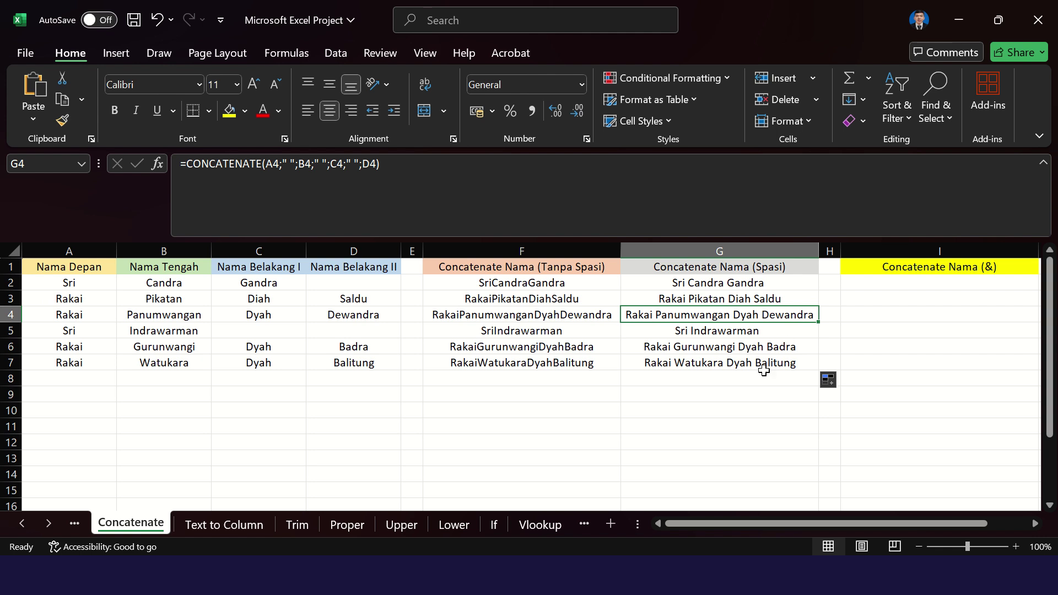
- Check the spaced name formulas in G7 and G5 against the source name parts in A5:B5
{"action": "left_click", "coordinate": [791, 365]}
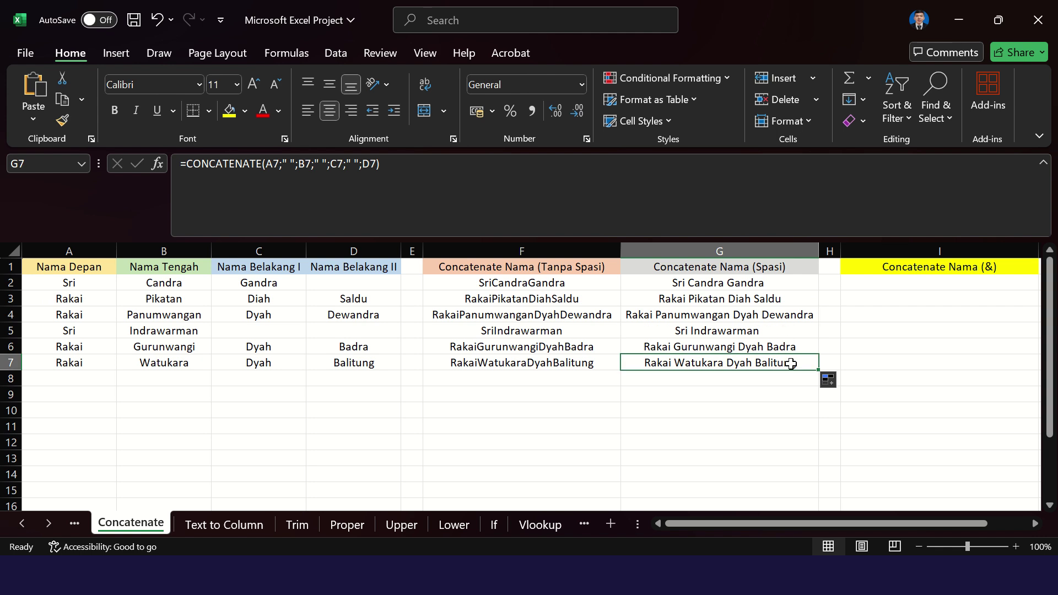
{"action": "left_click", "coordinate": [748, 333]}
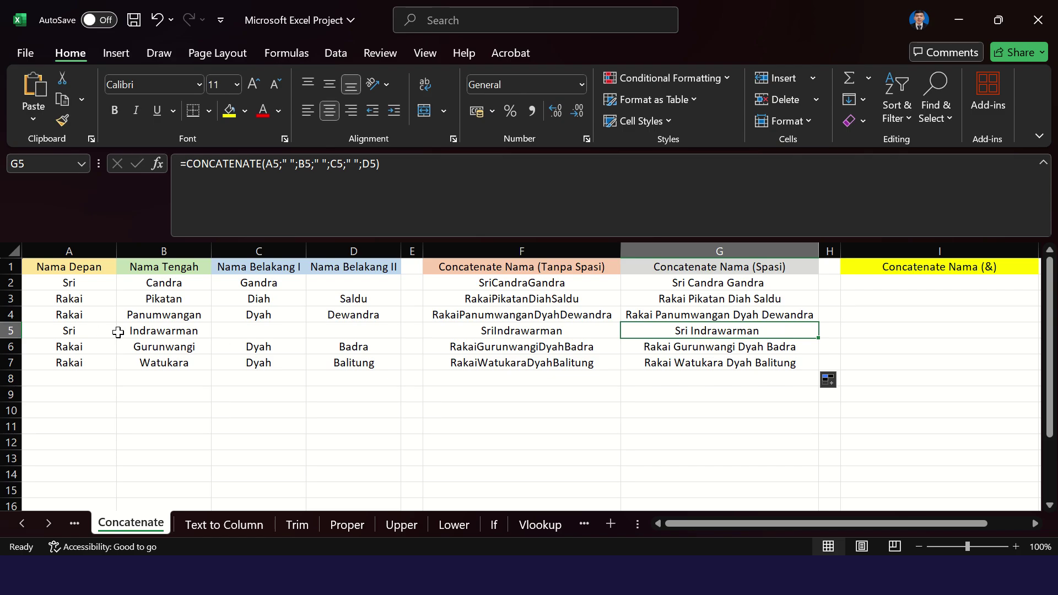
{"action": "left_click_drag", "start_coordinate": [163, 332], "coordinate": [67, 338]}
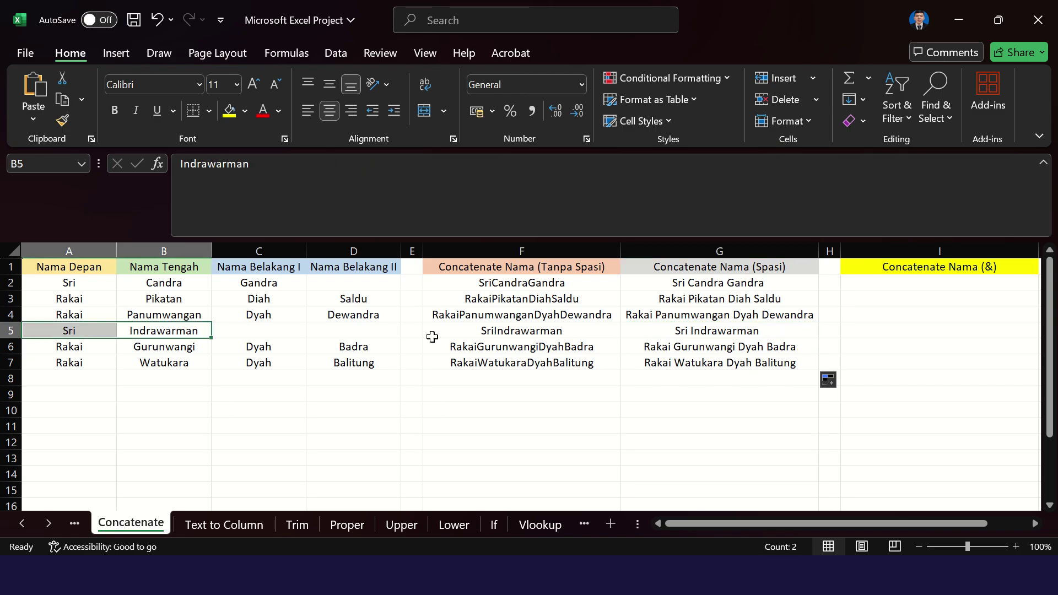
{"action": "left_click", "coordinate": [645, 332]}
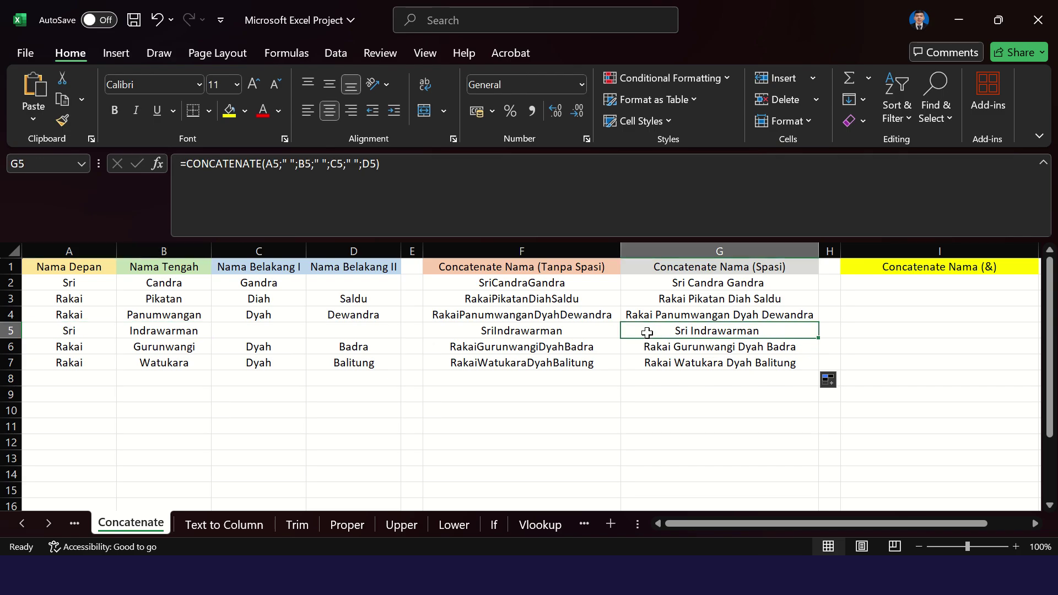
- Examine the space separators in the G2 formula and the "Concatenate Nama (&)" heading in I1
{"action": "left_click", "coordinate": [951, 282]}
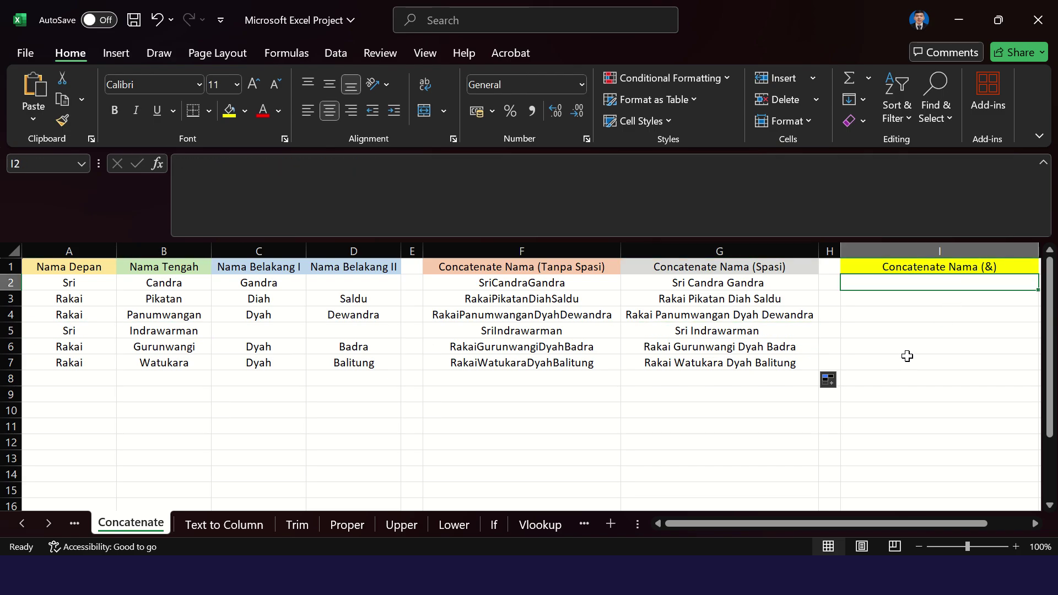
{"action": "left_click", "coordinate": [904, 379]}
{"action": "left_click", "coordinate": [935, 283]}
{"action": "left_click", "coordinate": [694, 284]}
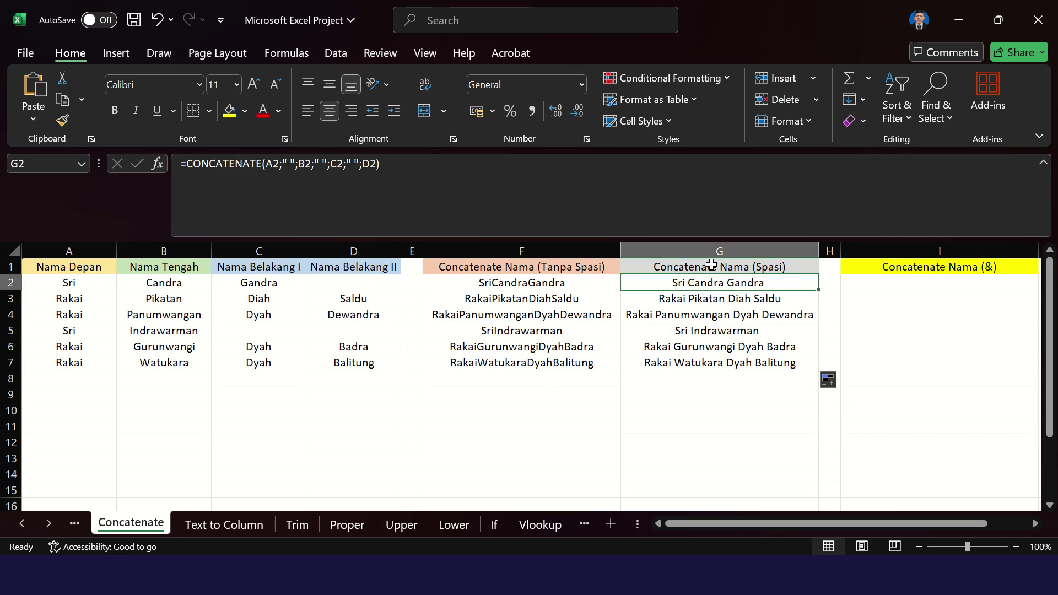
{"action": "double_click", "coordinate": [292, 164]}
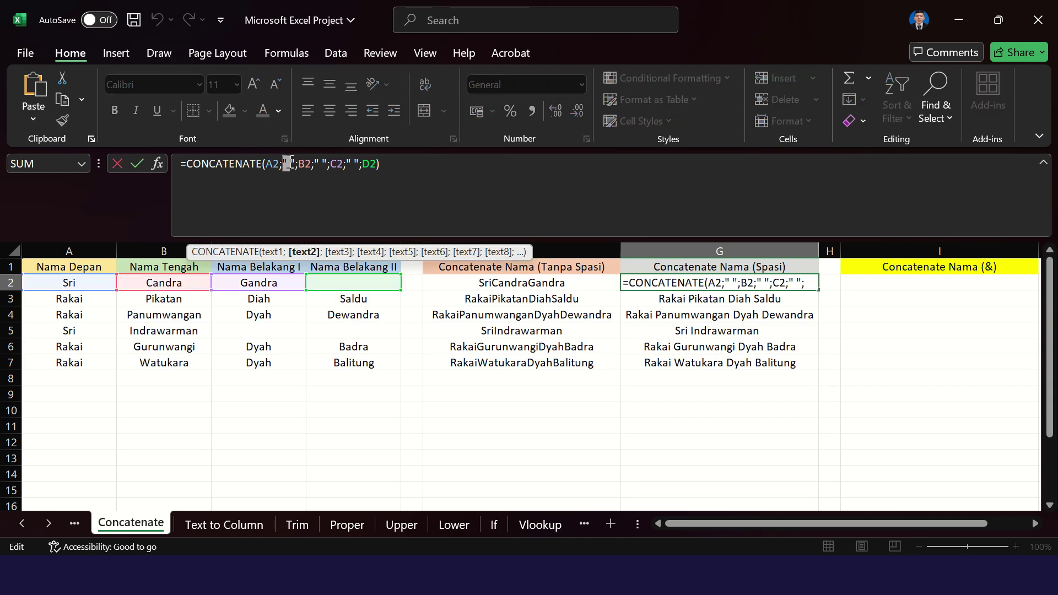
{"action": "left_click", "coordinate": [294, 165]}
{"action": "key", "text": "Return"}
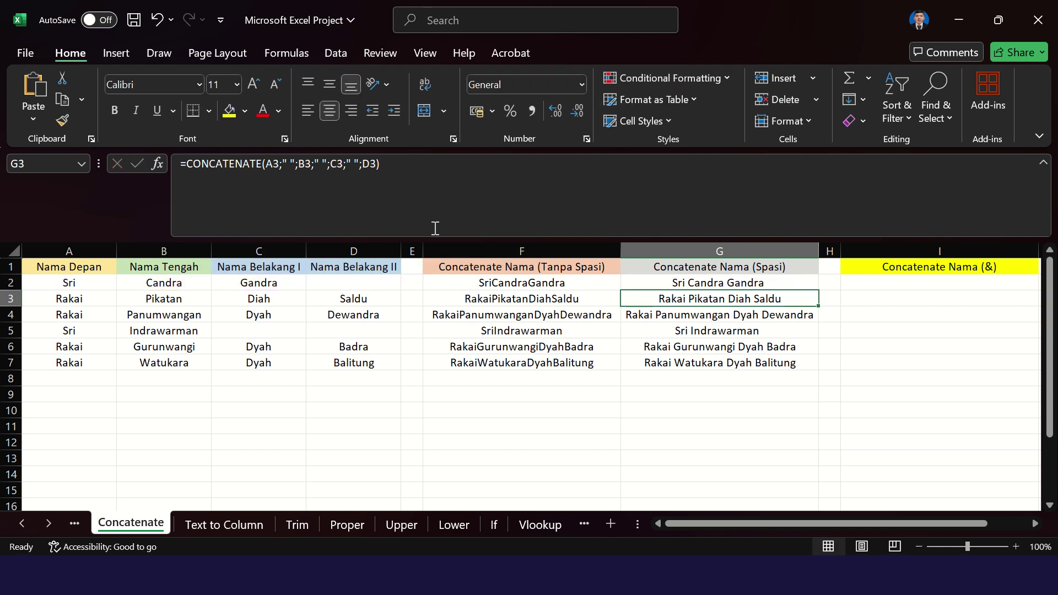
{"action": "left_click", "coordinate": [999, 269]}
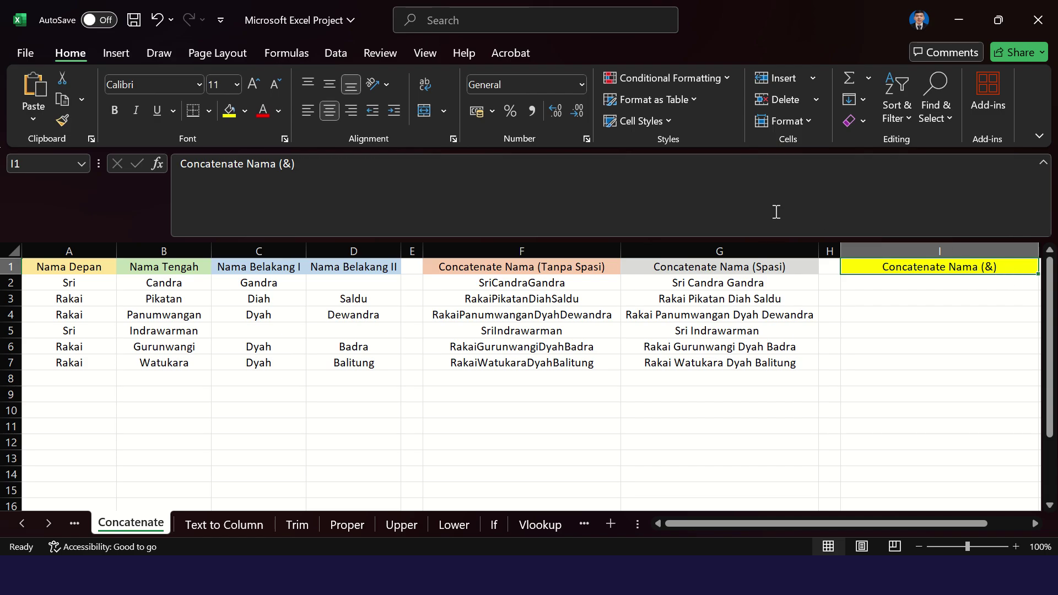
{"action": "left_click", "coordinate": [740, 193]}
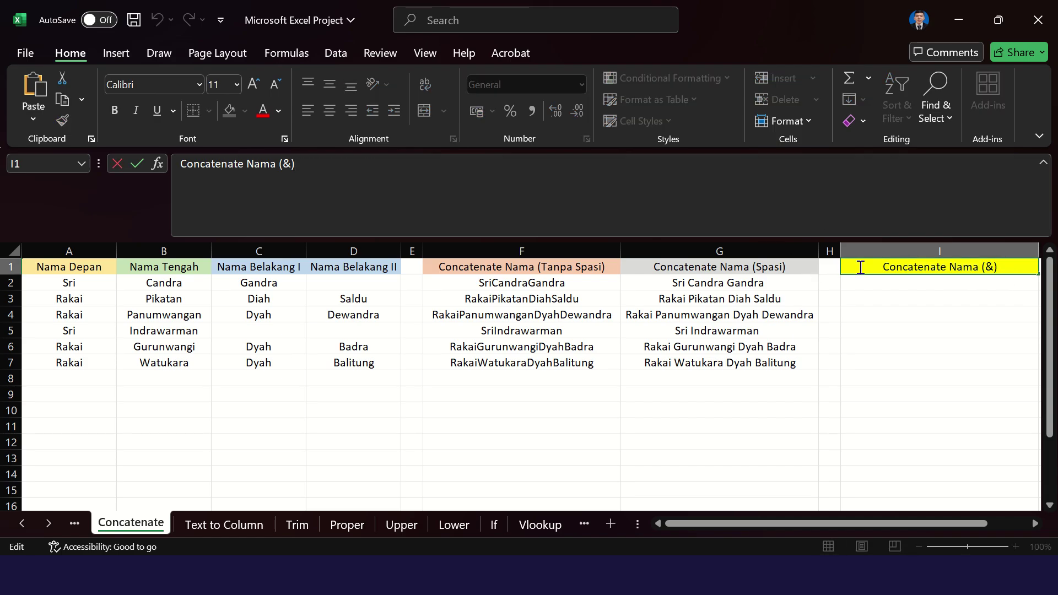
{"action": "left_click", "coordinate": [849, 281]}
- Copy the formula text from G2 into I2 with its cell references unchanged
{"action": "left_click", "coordinate": [778, 282]}
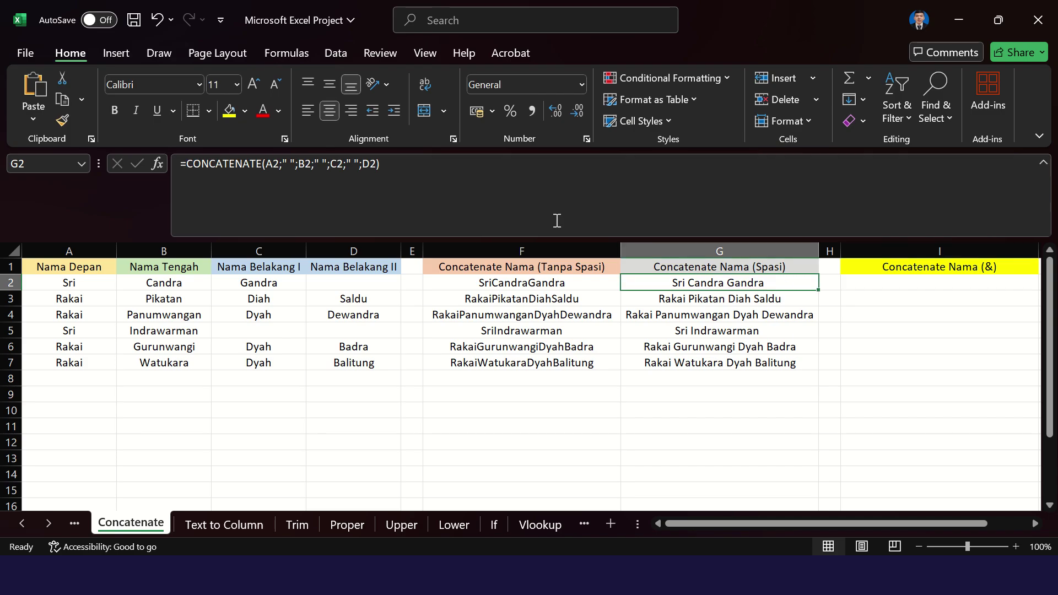
{"action": "left_click", "coordinate": [484, 193]}
{"action": "key", "text": "ctrl+a"}
{"action": "key", "text": "ctrl+c"}
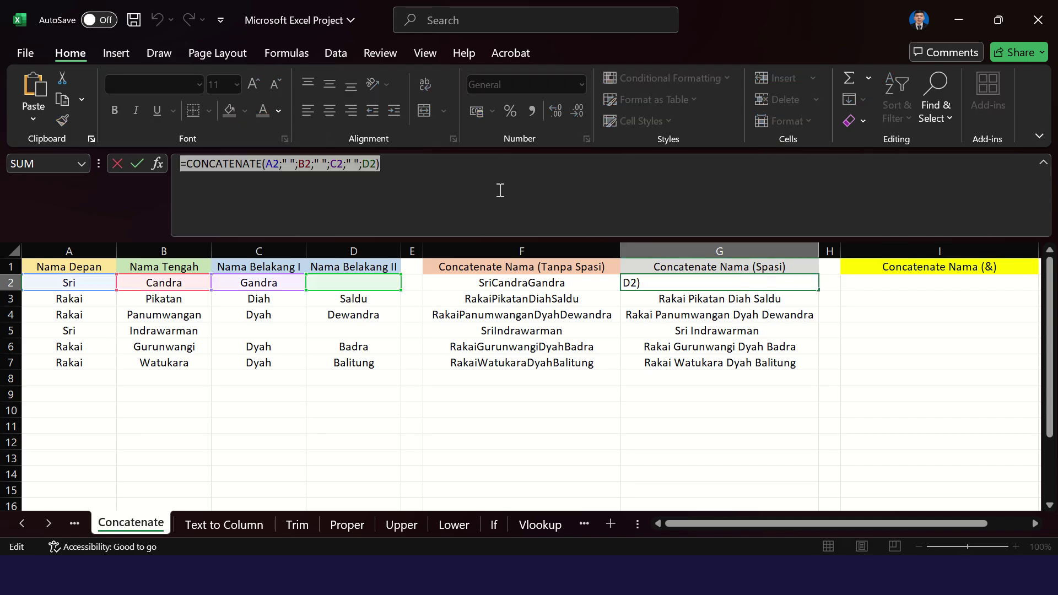
{"action": "key", "text": "Return"}
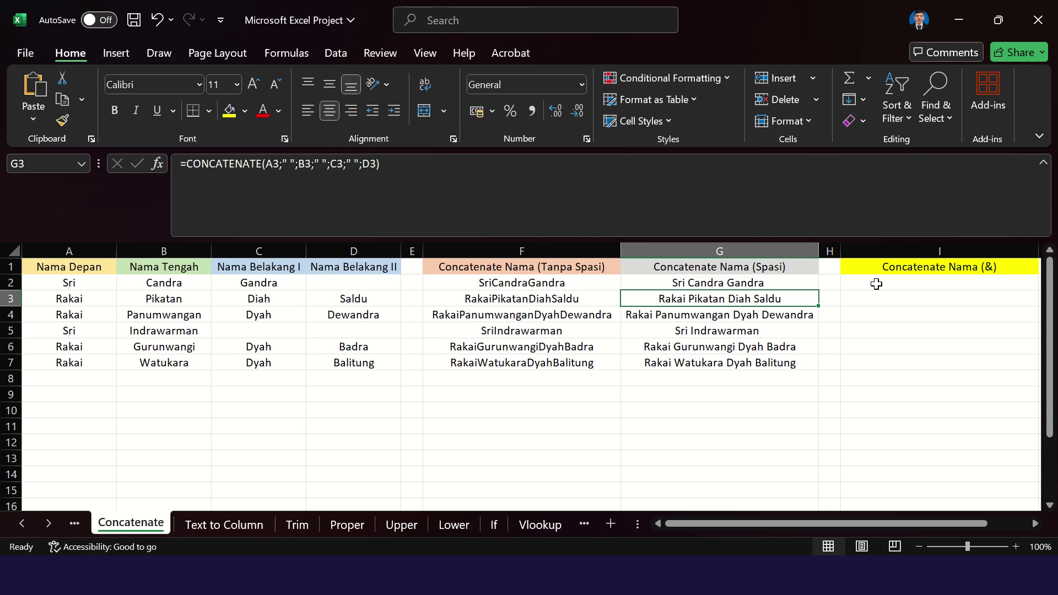
{"action": "left_click", "coordinate": [877, 284]}
{"action": "left_click", "coordinate": [851, 218]}
{"action": "key", "text": "ctrl+v"}
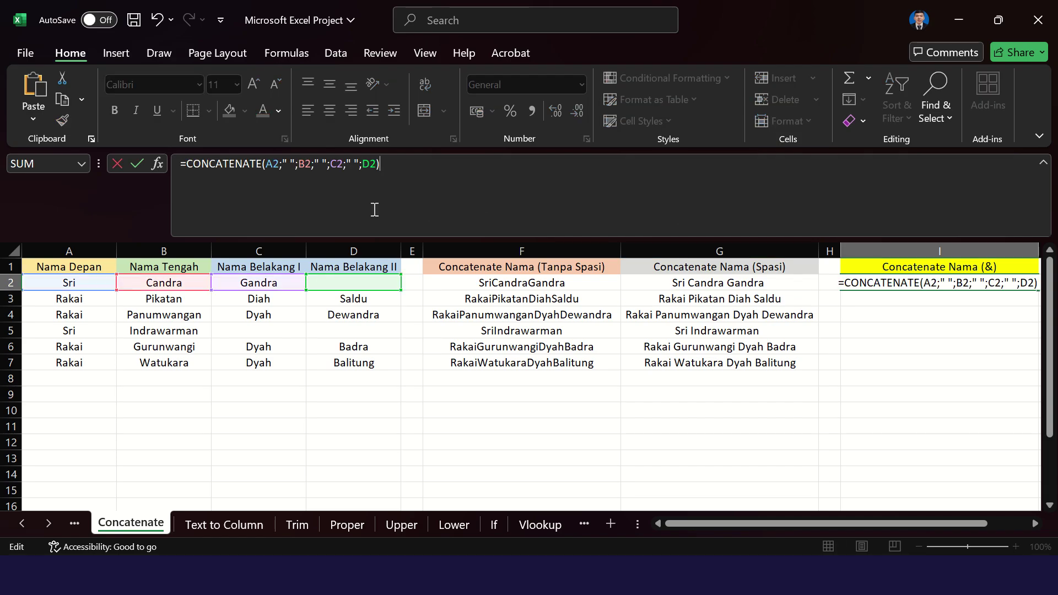
- Replace each space separator in the I2 formula with an ampersand so it reads =CONCATENATE(A2;"&";B2;"&";C2;"&";D2)
{"action": "left_click", "coordinate": [293, 162]}
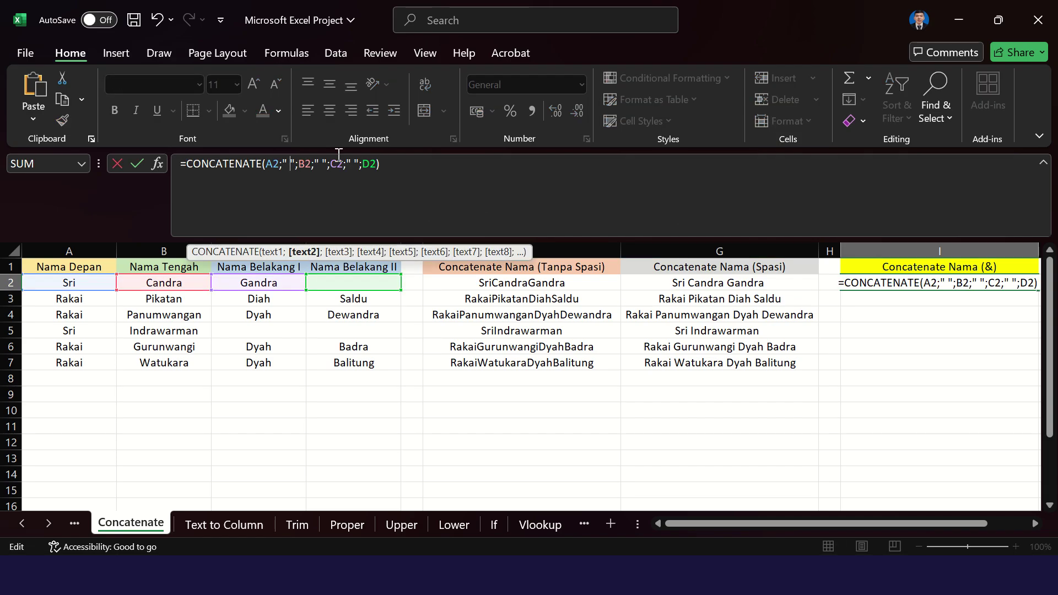
{"action": "key", "text": "BackSpace"}
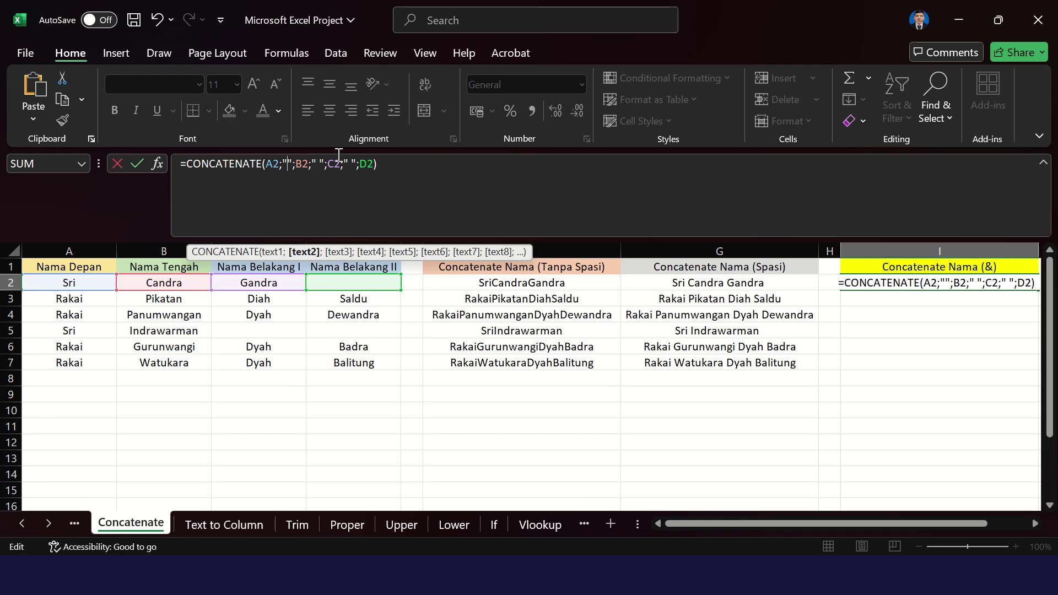
{"action": "type", "text": "&"}
{"action": "key", "text": "Right"}
{"action": "key", "text": "Right"}
{"action": "key", "text": "Right"}
{"action": "key", "text": "Right"}
{"action": "key", "text": "Right"}
{"action": "key", "text": "Right"}
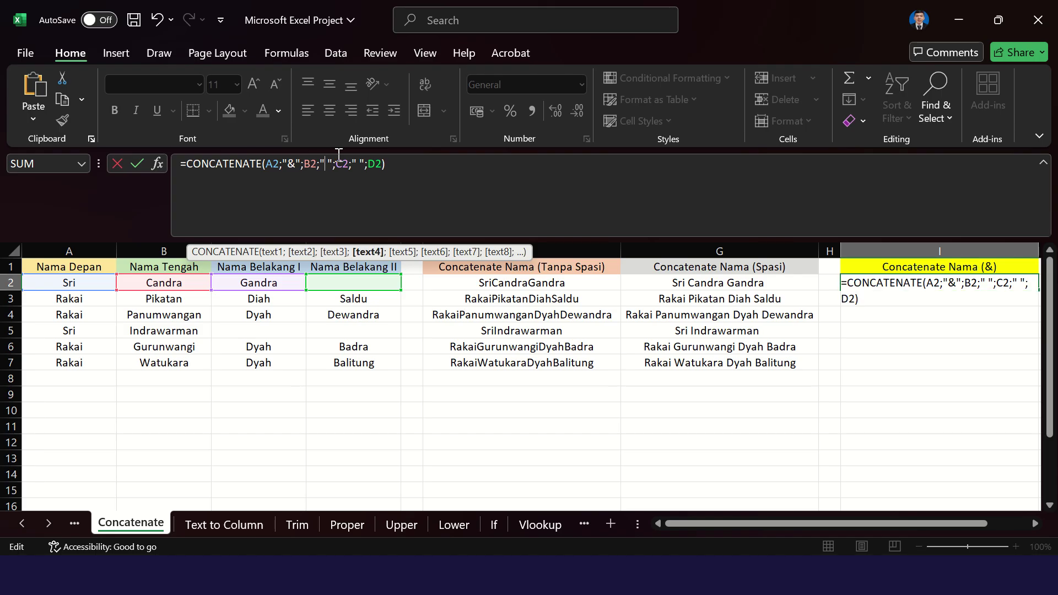
{"action": "key", "text": "BackSpace"}
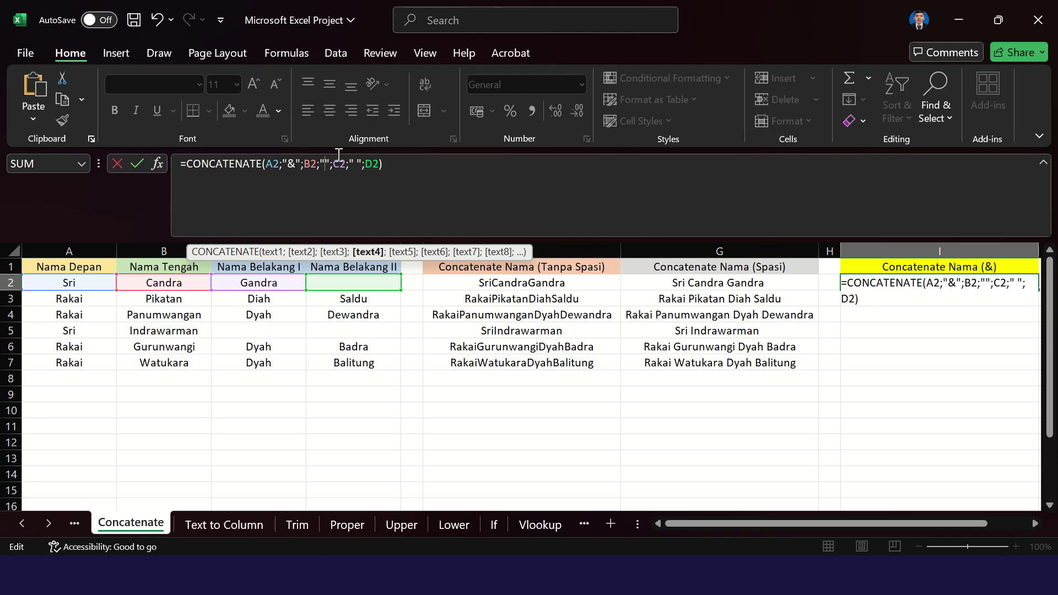
{"action": "type", "text": "&"}
{"action": "key", "text": "Right"}
{"action": "key", "text": "Right"}
{"action": "key", "text": "Right"}
{"action": "key", "text": "Right"}
{"action": "key", "text": "Right"}
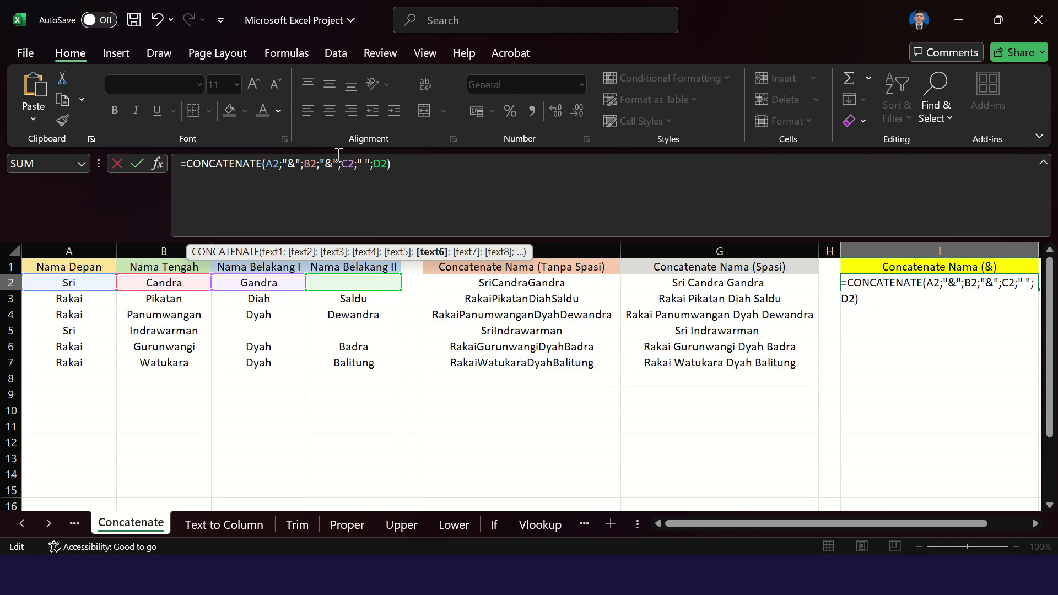
{"action": "key", "text": "BackSpace"}
{"action": "type", "text": "&"}
{"action": "key", "text": "Return"}
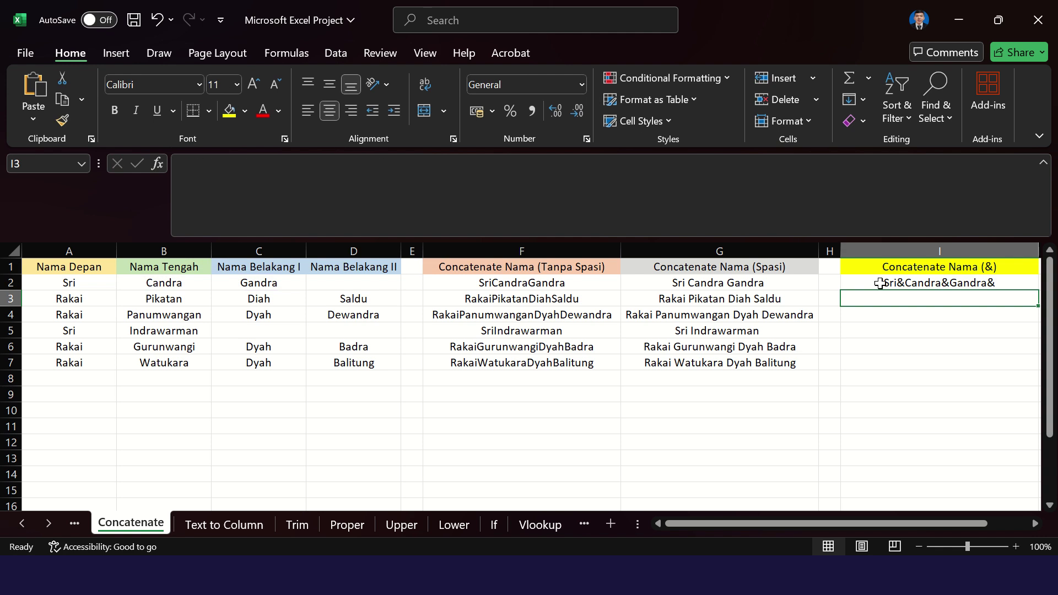
- Fill the I2 formula down to I7 to join the names in every row with ampersands
{"action": "left_click", "coordinate": [954, 284]}
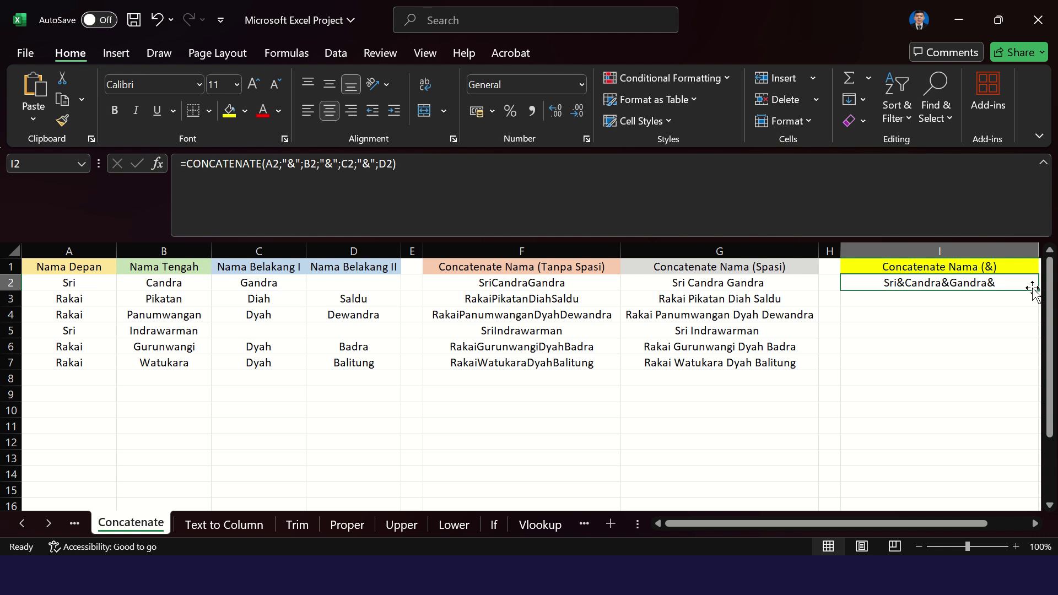
{"action": "left_click_drag", "start_coordinate": [1039, 290], "coordinate": [1040, 370]}
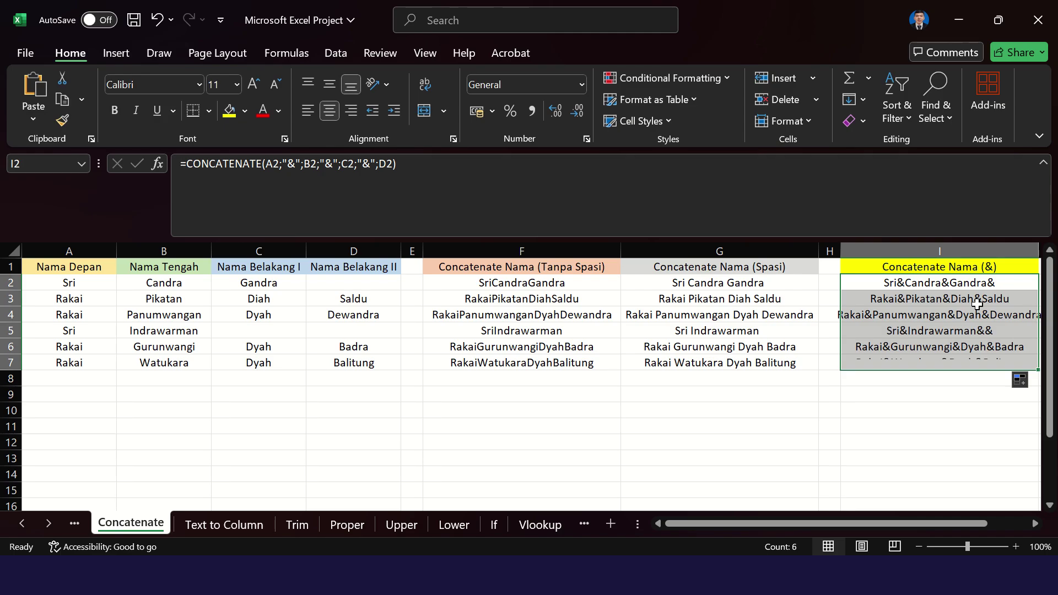
{"action": "left_click", "coordinate": [902, 314]}
{"action": "left_click", "coordinate": [938, 388]}
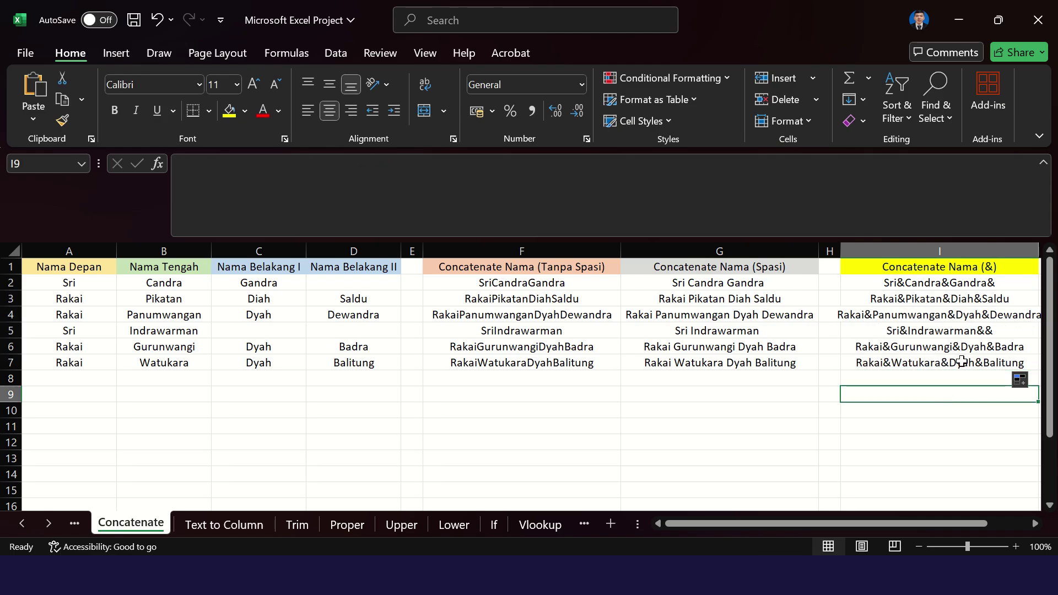
{"action": "left_click", "coordinate": [965, 408]}
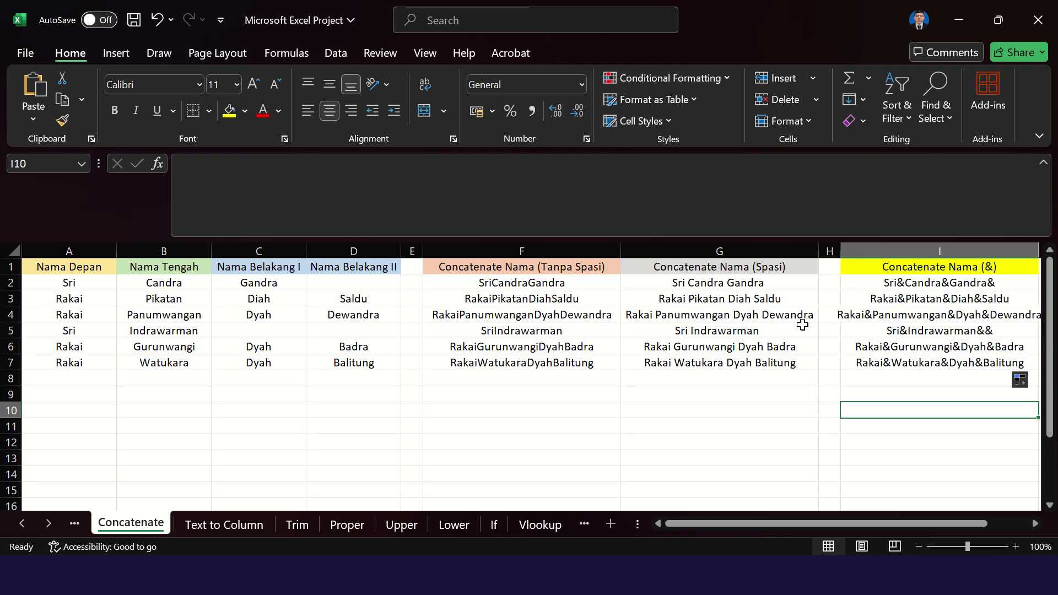
{"action": "mouse_move", "coordinate": [559, 4]}
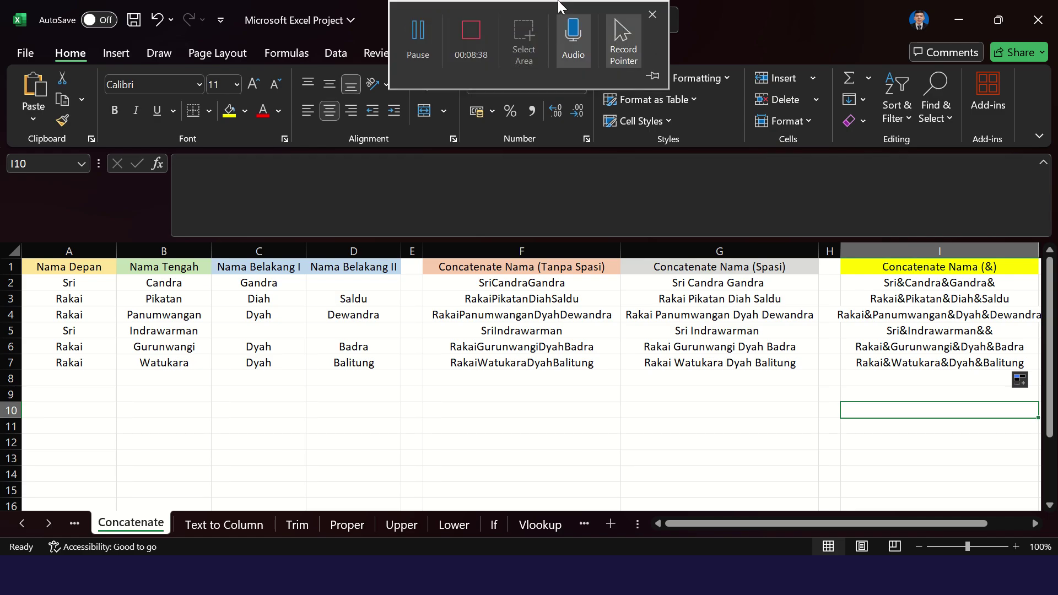